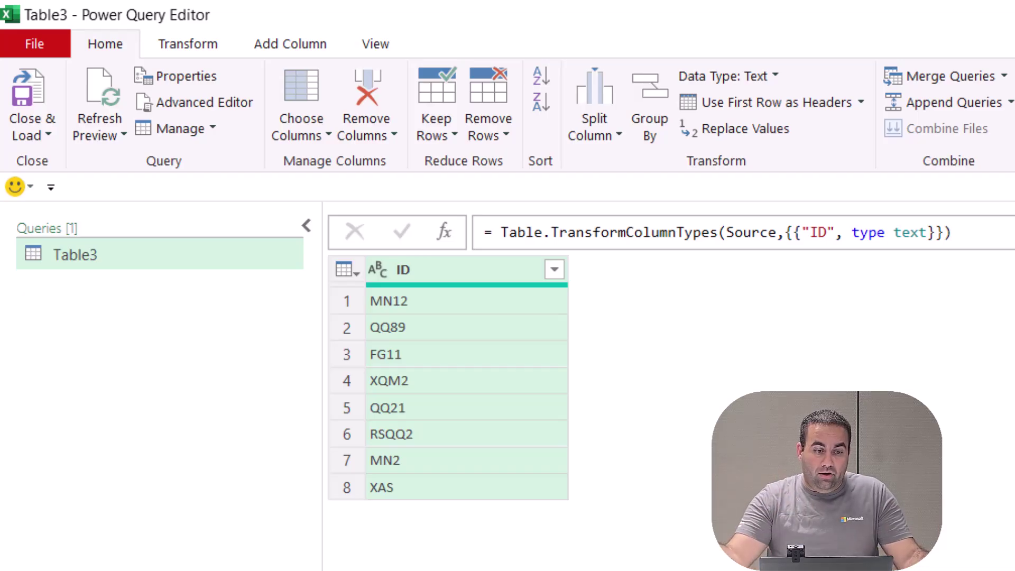
- Select the whole ID column of Table3, starting from the QQ89 cell
{"action": "left_click", "coordinate": [446, 327]}
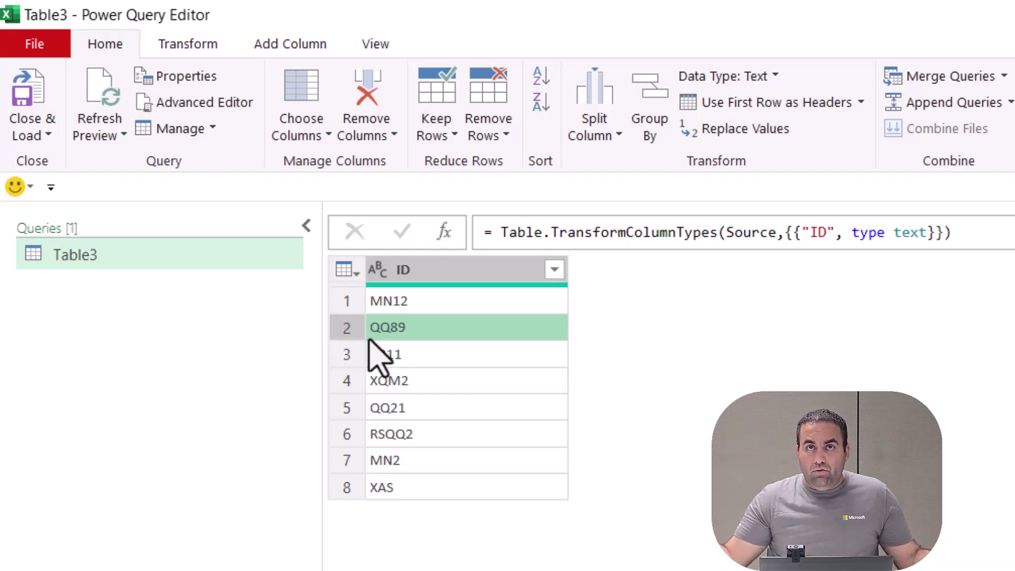
{"action": "left_click", "coordinate": [442, 270]}
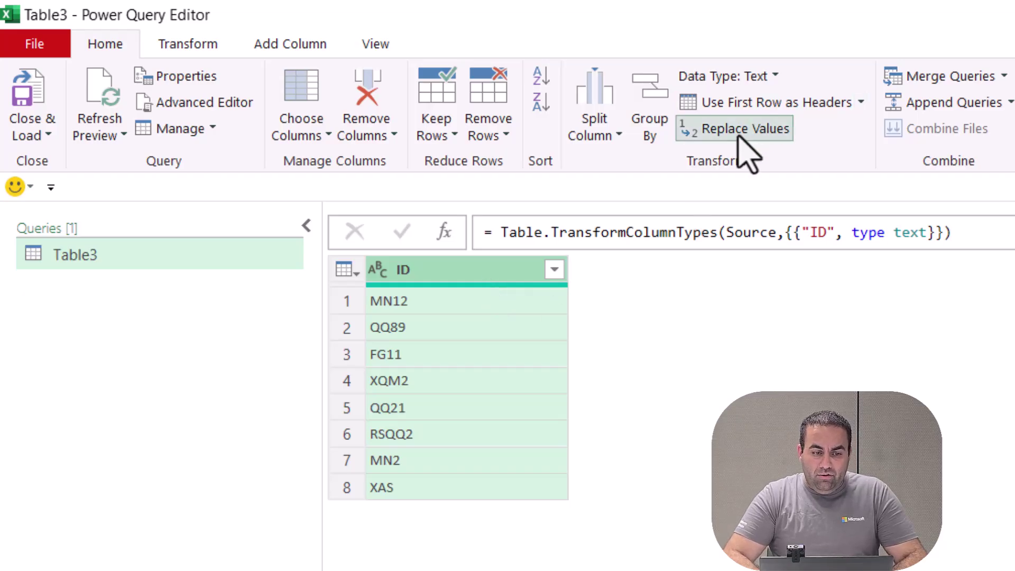
- Replace QQ with ----- in the ID column
{"action": "left_click", "coordinate": [740, 131]}
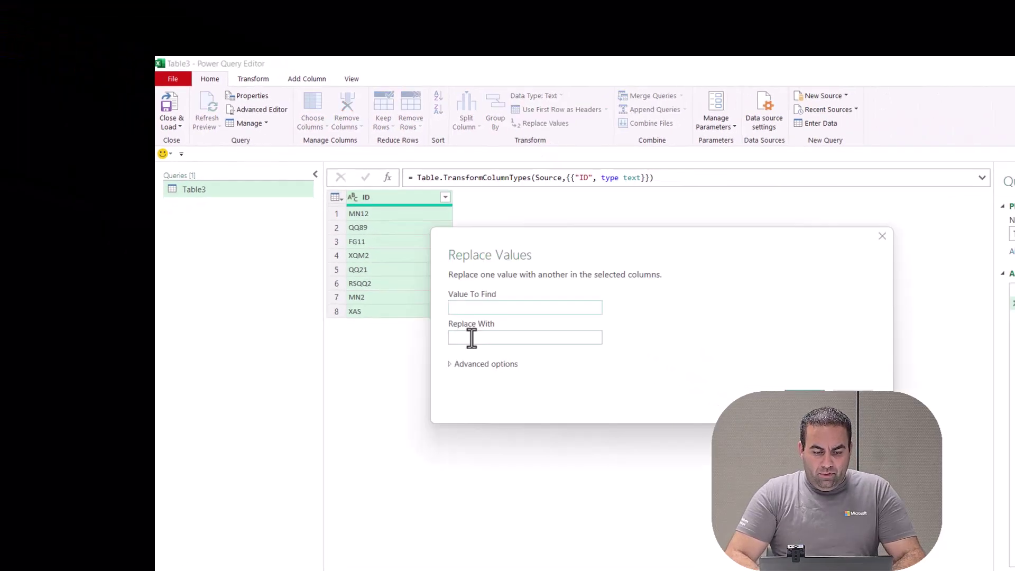
{"action": "type", "text": "QQ"}
{"action": "key", "text": "Tab"}
{"action": "type", "text": "-----"}
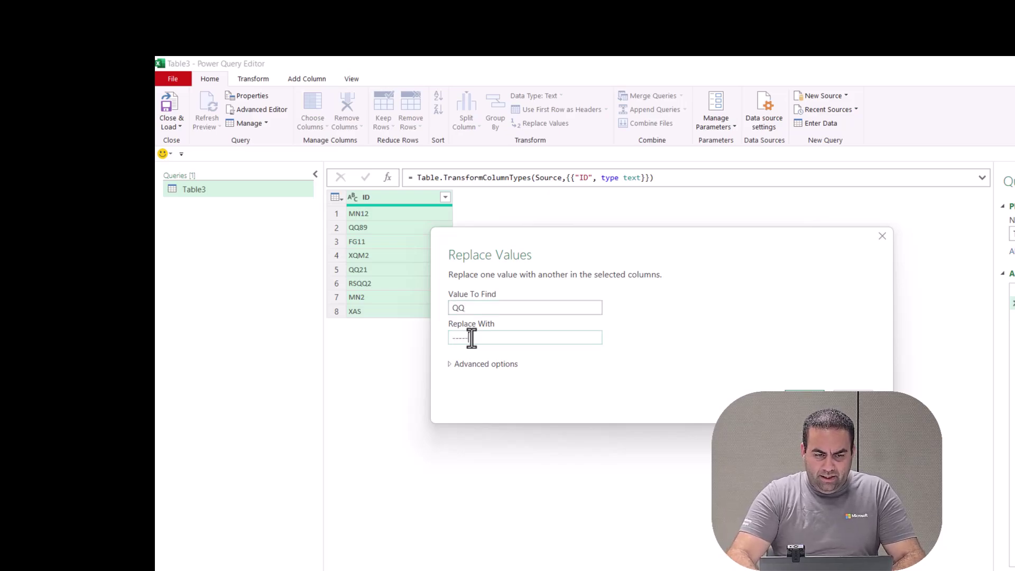
{"action": "key", "text": "Return"}
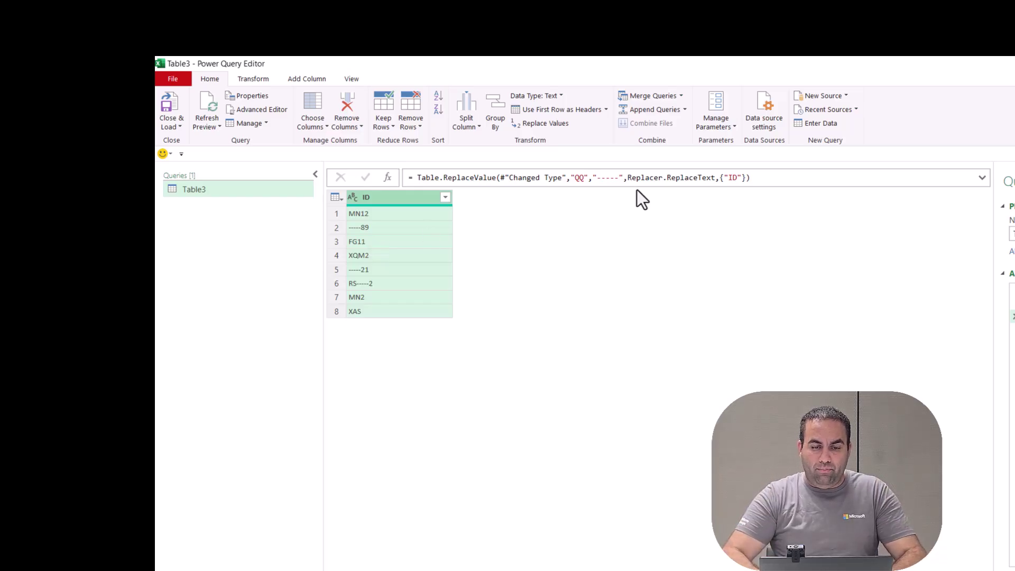
- Edit the step's formula so the dashes become null, and commit it
{"action": "left_click", "coordinate": [622, 178]}
{"action": "key", "text": "shift+Left"}
{"action": "key", "text": "shift+Left"}
{"action": "key", "text": "shift+Left"}
{"action": "key", "text": "shift+Left"}
{"action": "key", "text": "shift+Left"}
{"action": "key", "text": "shift+Left"}
{"action": "key", "text": "shift+Left"}
{"action": "key", "text": "shift+Left"}
{"action": "key", "text": "shift+Left"}
{"action": "key", "text": "shift+Left"}
{"action": "key", "text": "shift+Left"}
{"action": "key", "text": "shift+Right"}
{"action": "key", "text": "shift+Right"}
{"action": "key", "text": "shift+Right"}
{"action": "key", "text": "shift+Right"}
{"action": "type", "text": "nu"}
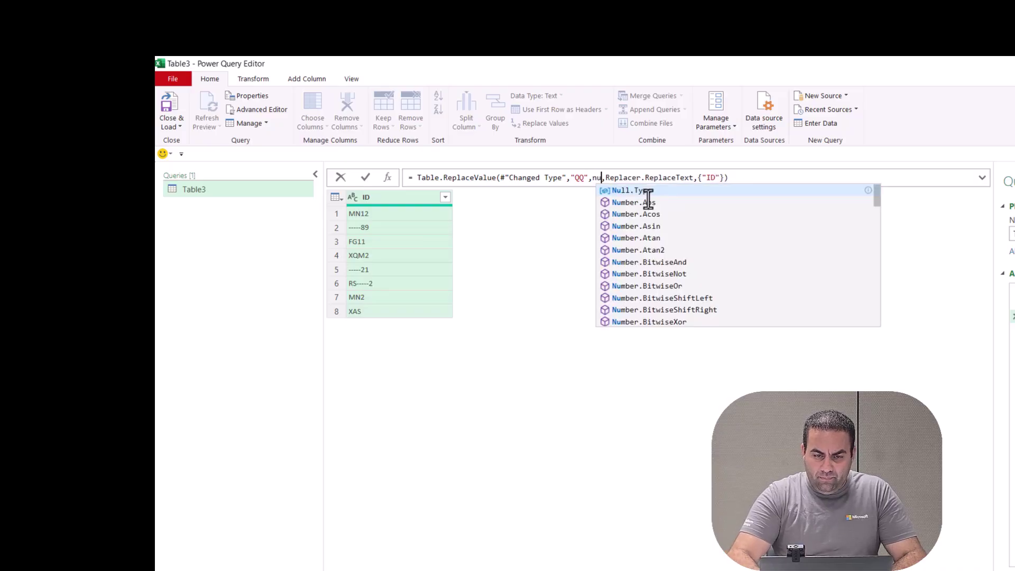
{"action": "type", "text": "ll"}
{"action": "left_click", "coordinate": [622, 350]}
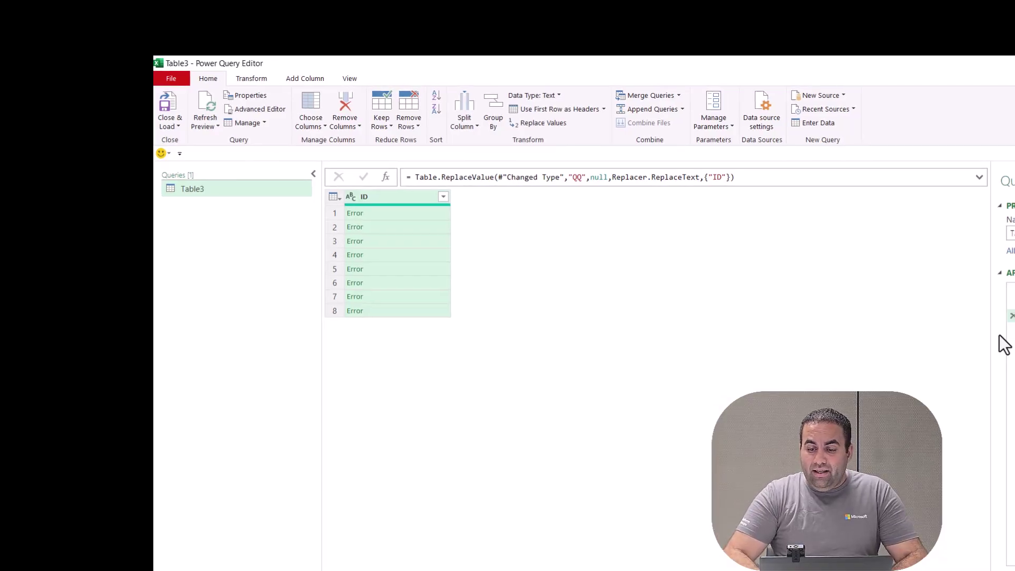
- Delete the failing Replaced Value step and recreate a QQ-to-null replacement using the advanced options
{"action": "left_click", "coordinate": [910, 293]}
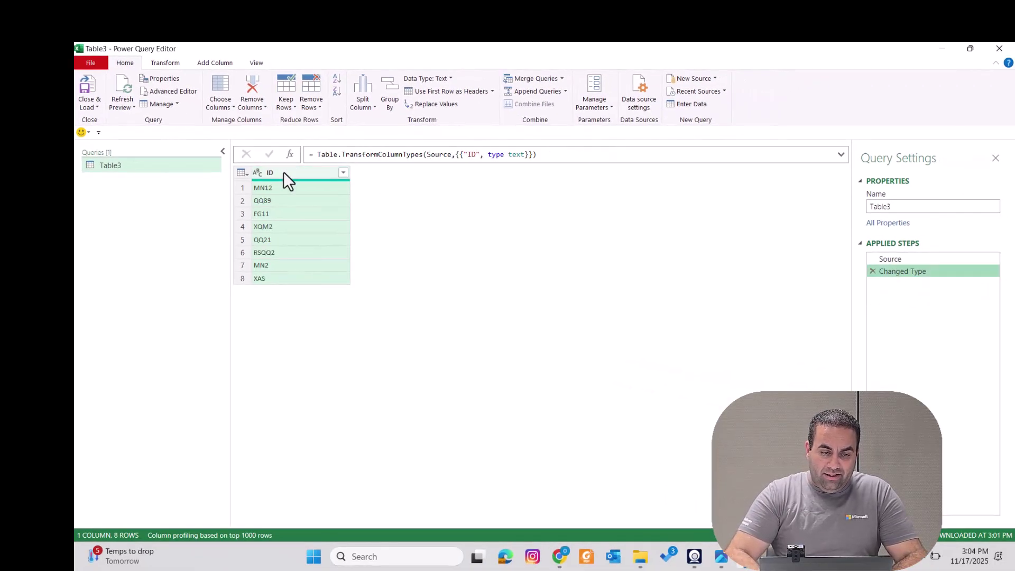
{"action": "left_click", "coordinate": [433, 102]}
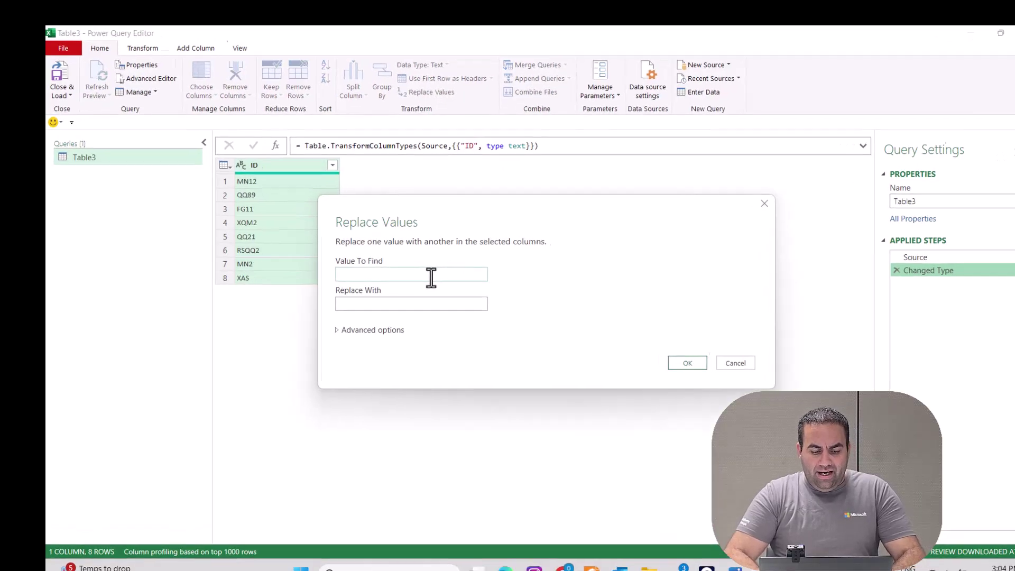
{"action": "type", "text": "QQ"}
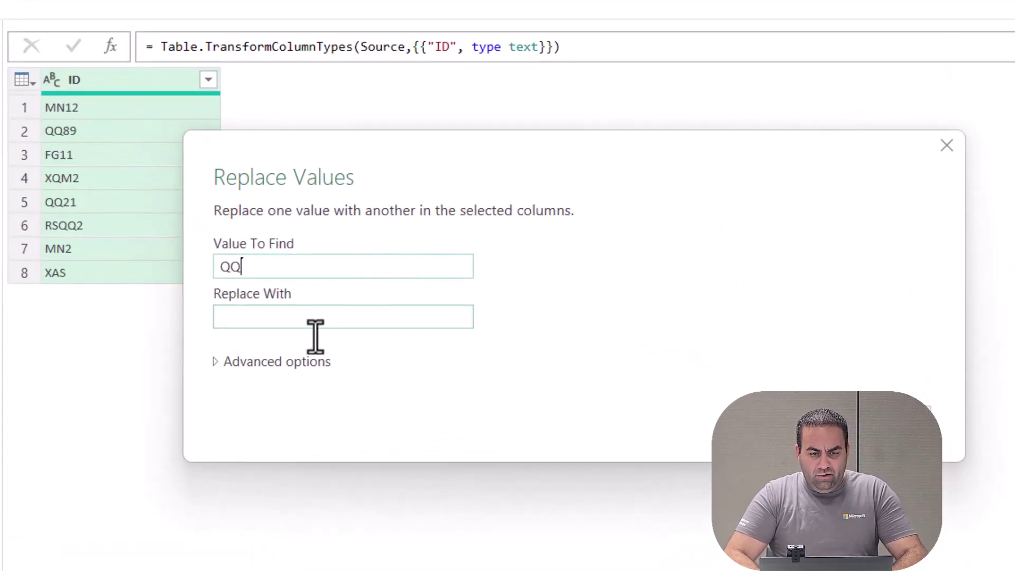
{"action": "left_click", "coordinate": [395, 304]}
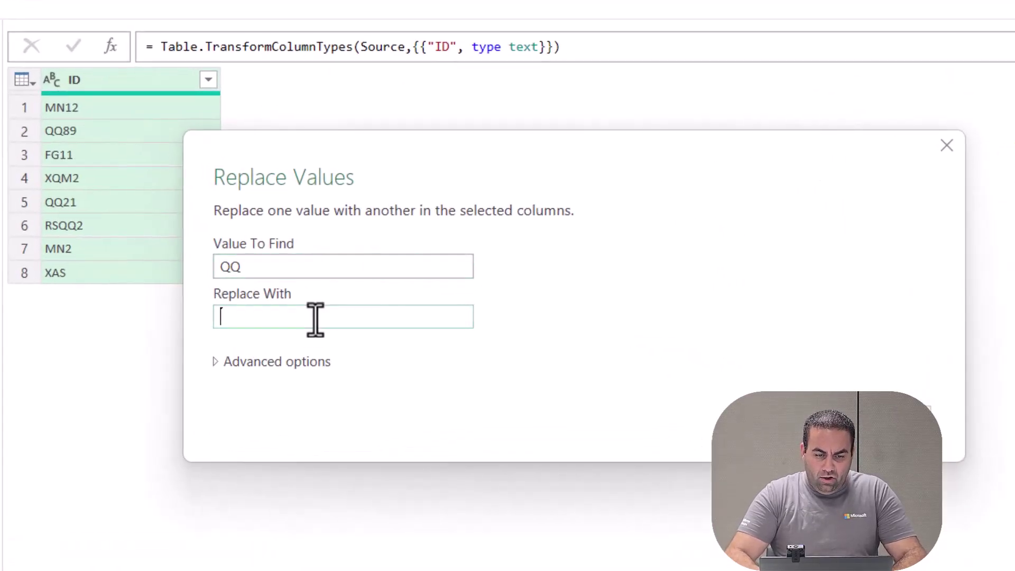
{"action": "type", "text": "null"}
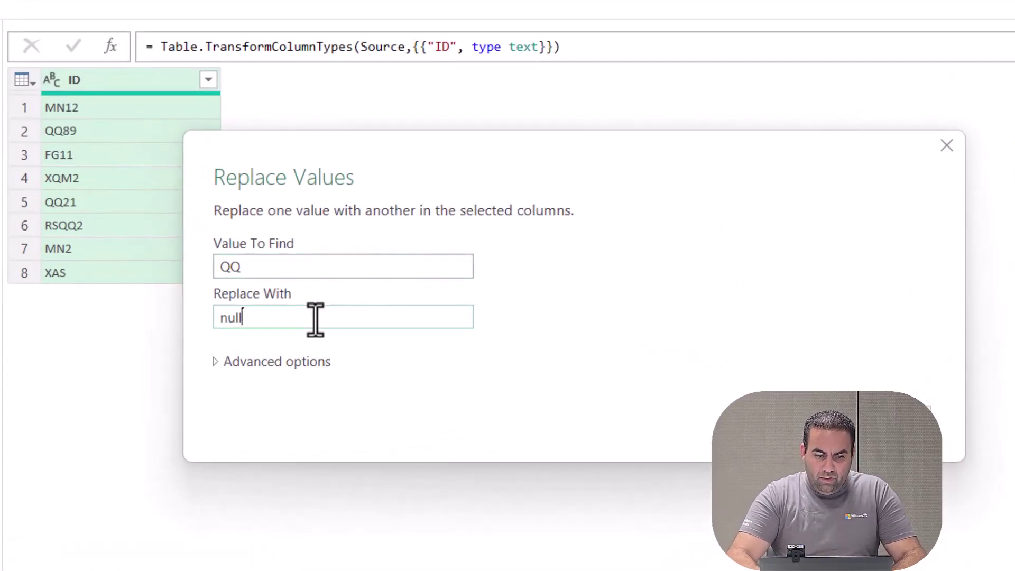
{"action": "left_click", "coordinate": [243, 369]}
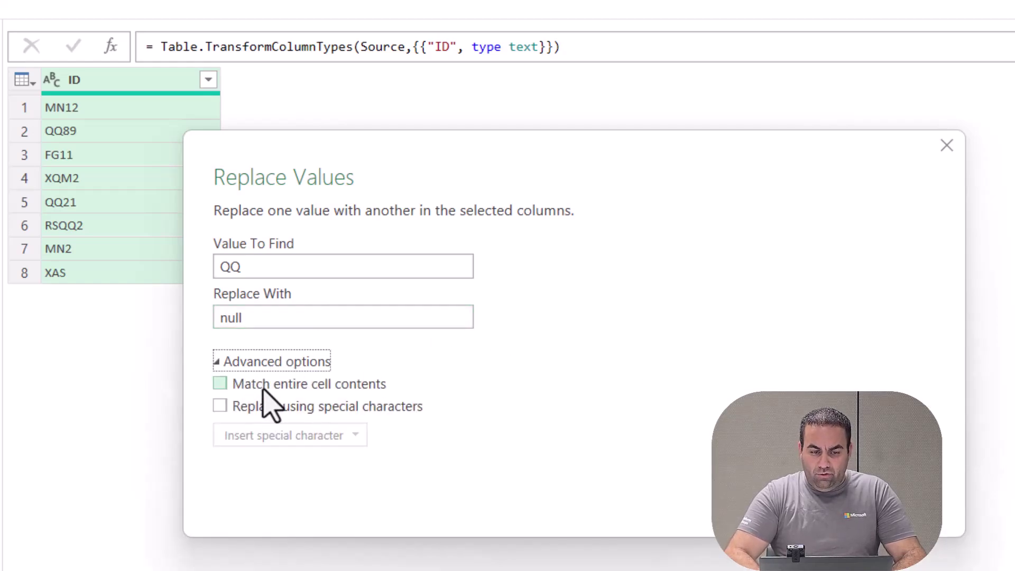
{"action": "key", "text": "Return"}
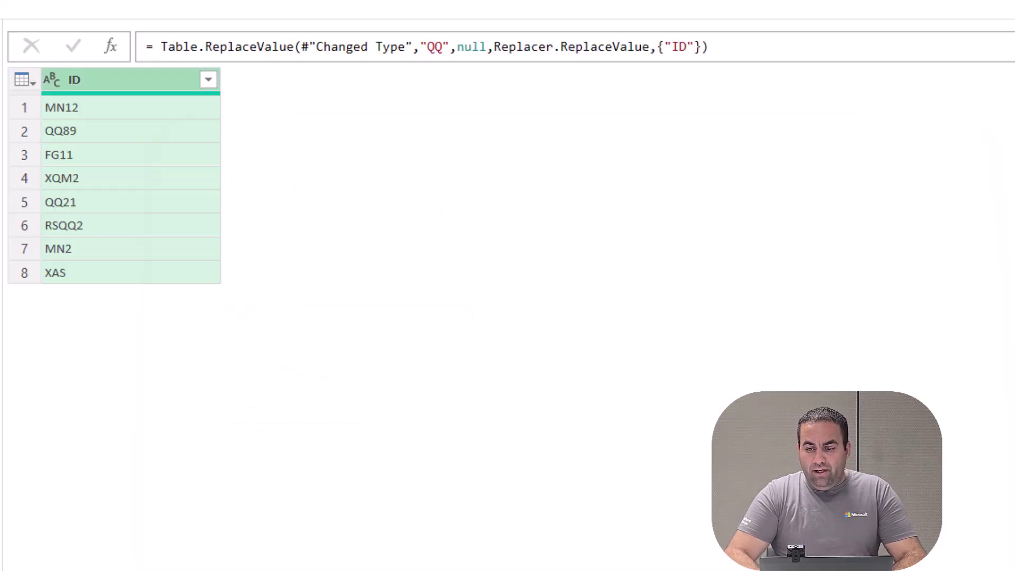
- Reopen the Replaced Value settings to check Match entire cell contents, then close them
{"action": "left_click", "coordinate": [985, 200]}
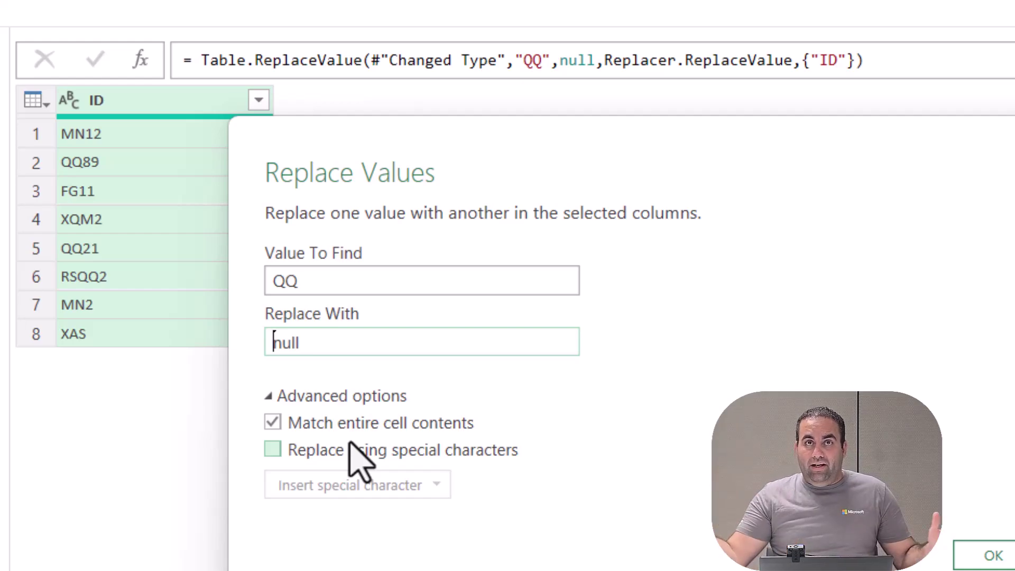
{"action": "left_click", "coordinate": [993, 555]}
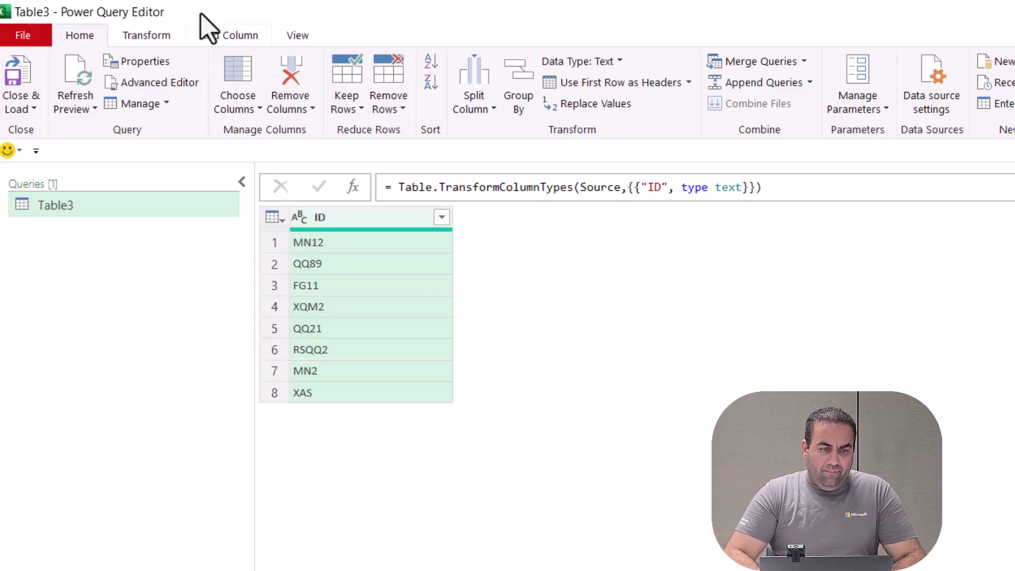
- Add a Custom column with Text.Contains([ID],"QQ") and check the TRUE for QQ89 and FALSE for XQM2
{"action": "left_click", "coordinate": [211, 35]}
{"action": "left_click", "coordinate": [90, 80]}
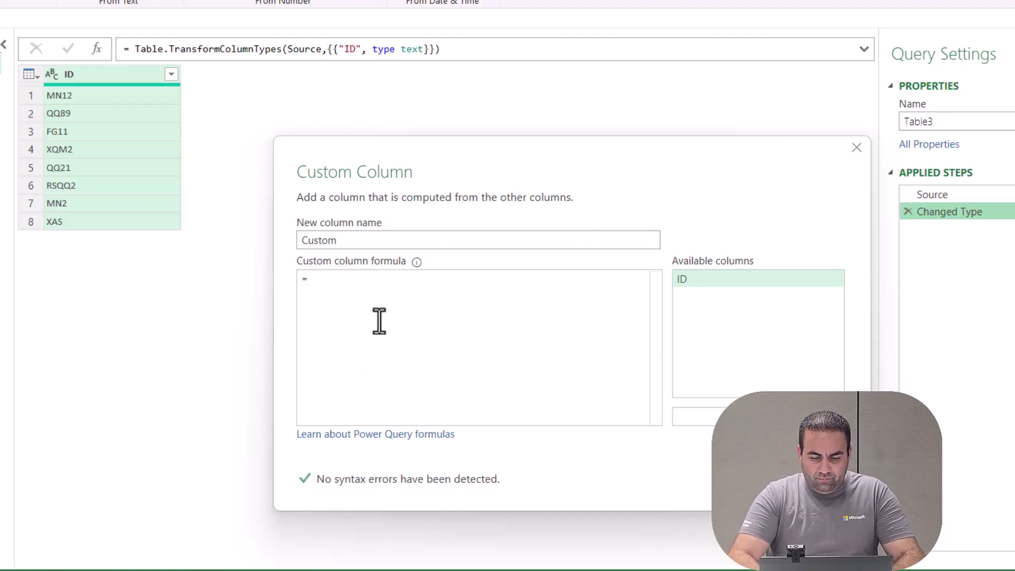
{"action": "type", "text": "textcont"}
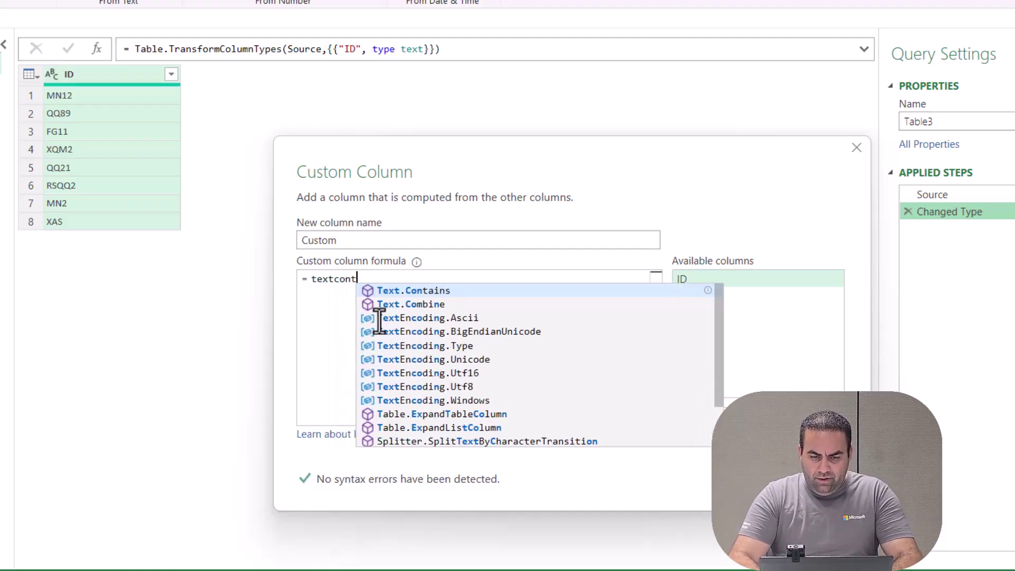
{"action": "key", "text": "Tab"}
{"action": "type", "text": "("}
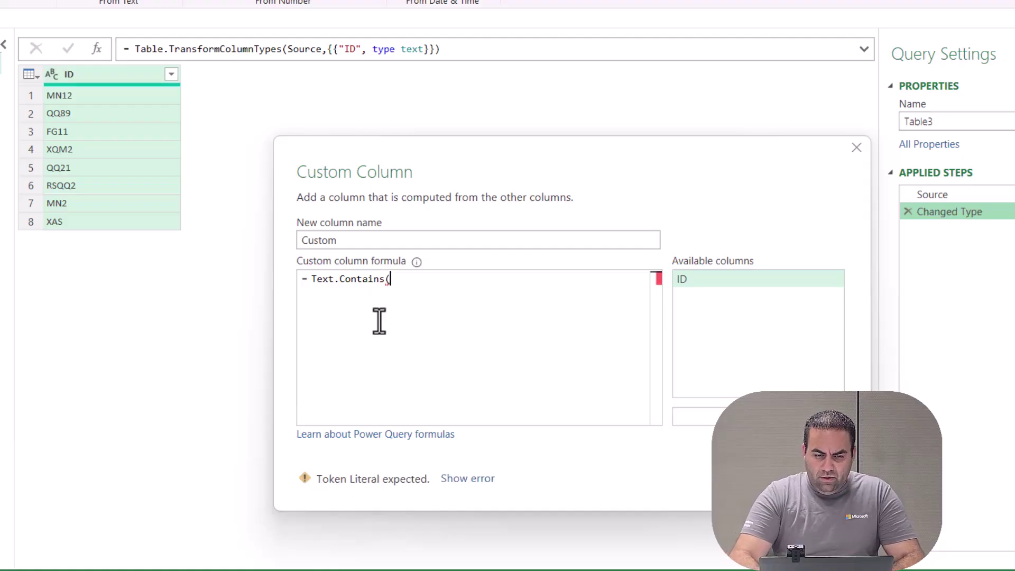
{"action": "double_click", "coordinate": [698, 284]}
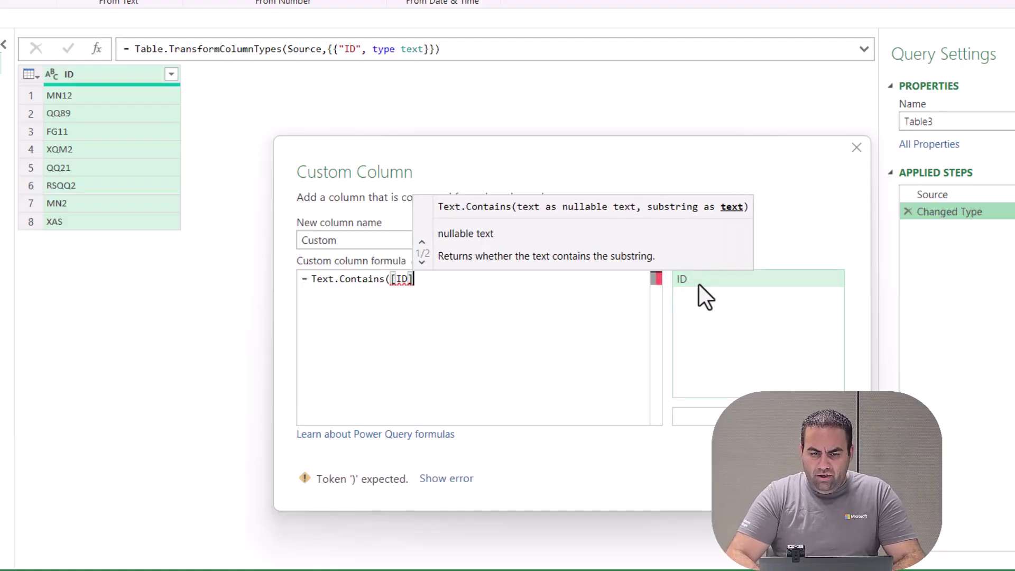
{"action": "type", "text": ",\"QQ\""}
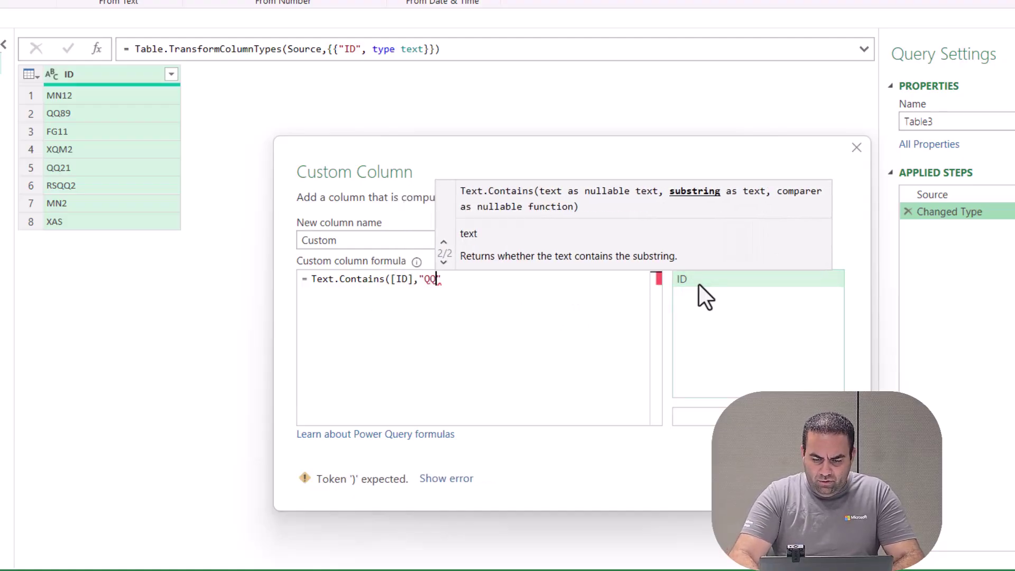
{"action": "type", "text": ")"}
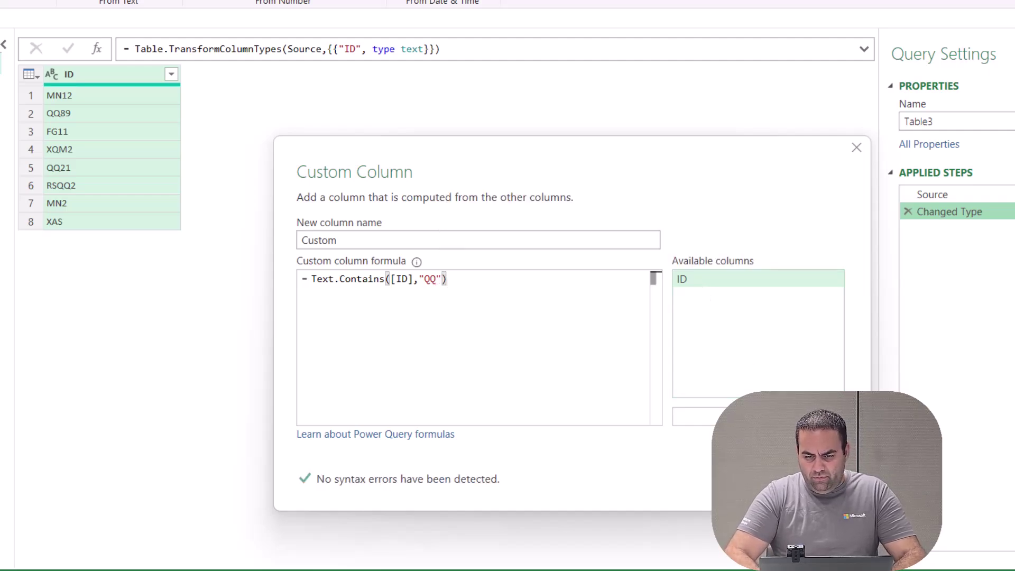
{"action": "key", "text": "Return"}
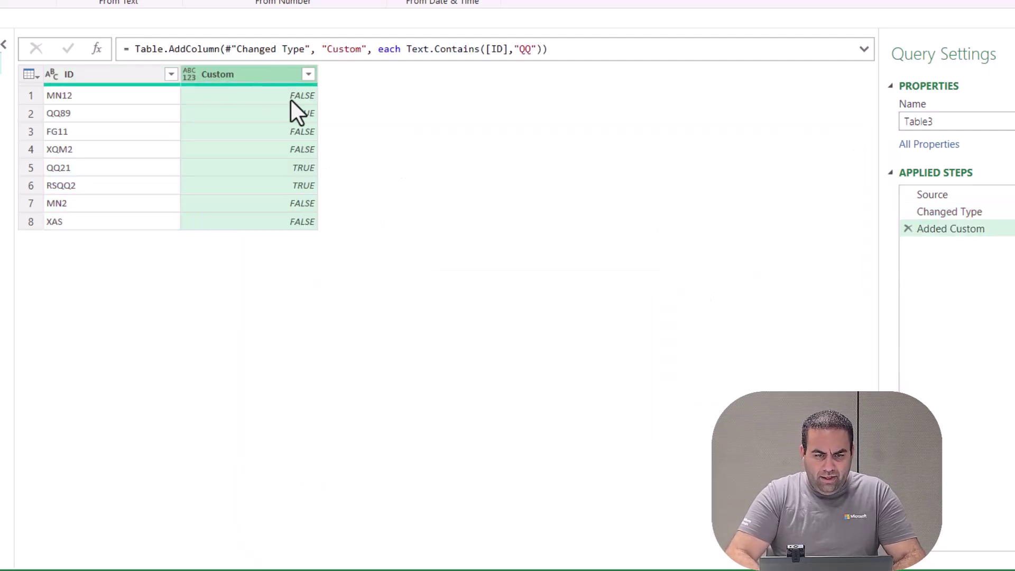
{"action": "left_click", "coordinate": [309, 112]}
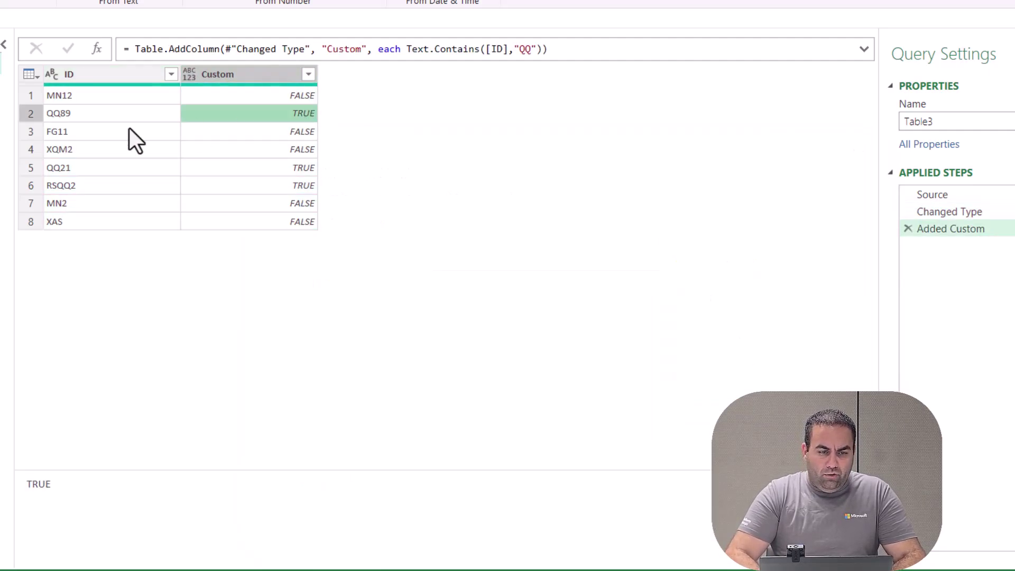
{"action": "left_click", "coordinate": [300, 151]}
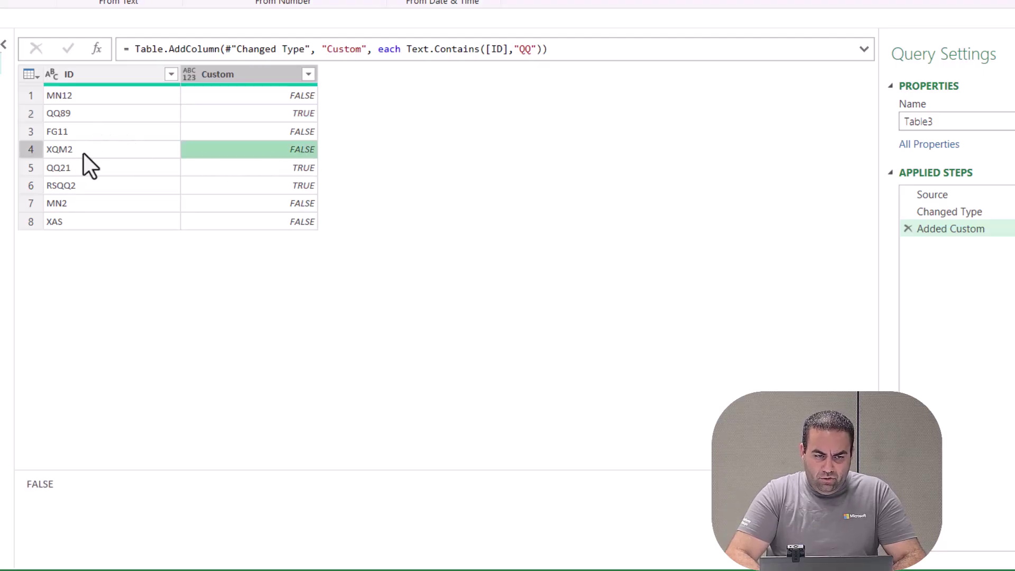
- Rewrite the Added Custom formula to start with if and end with then null else
{"action": "left_click", "coordinate": [903, 226]}
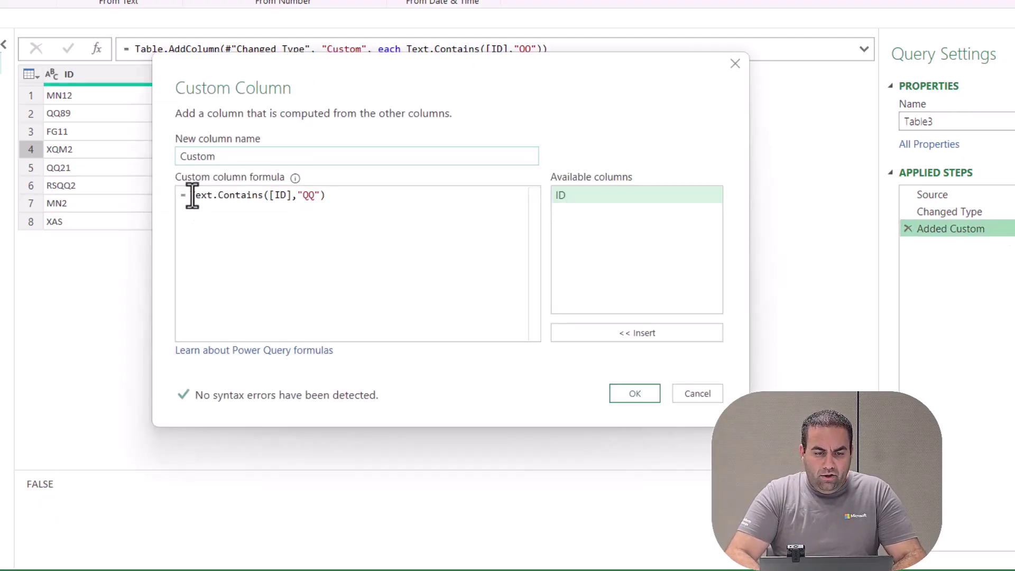
{"action": "left_click", "coordinate": [192, 196]}
{"action": "type", "text": "if"}
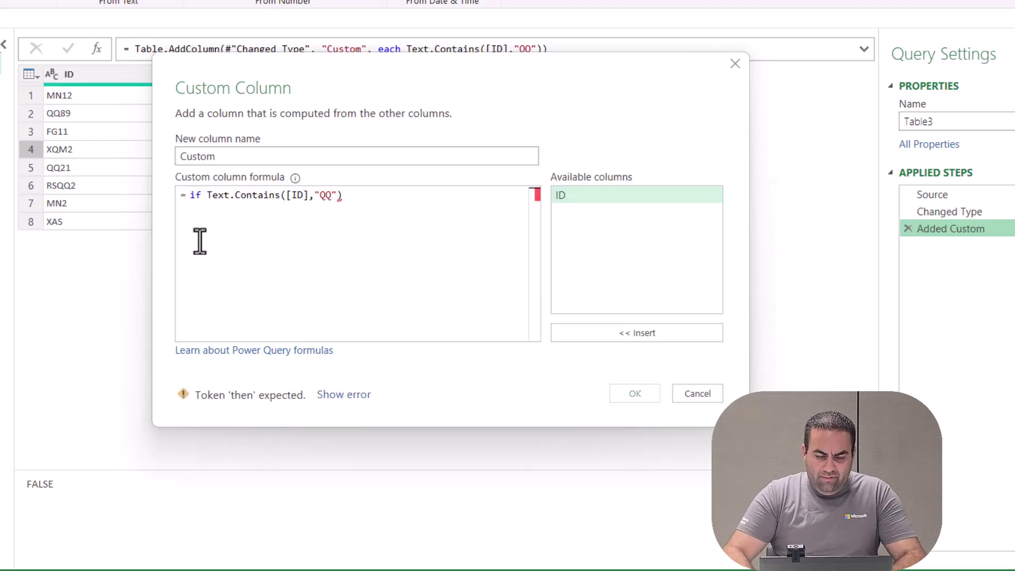
{"action": "key", "text": "ctrl+Right"}
{"action": "key", "text": "ctrl+Right"}
{"action": "key", "text": "ctrl+Right"}
{"action": "key", "text": "ctrl+Right"}
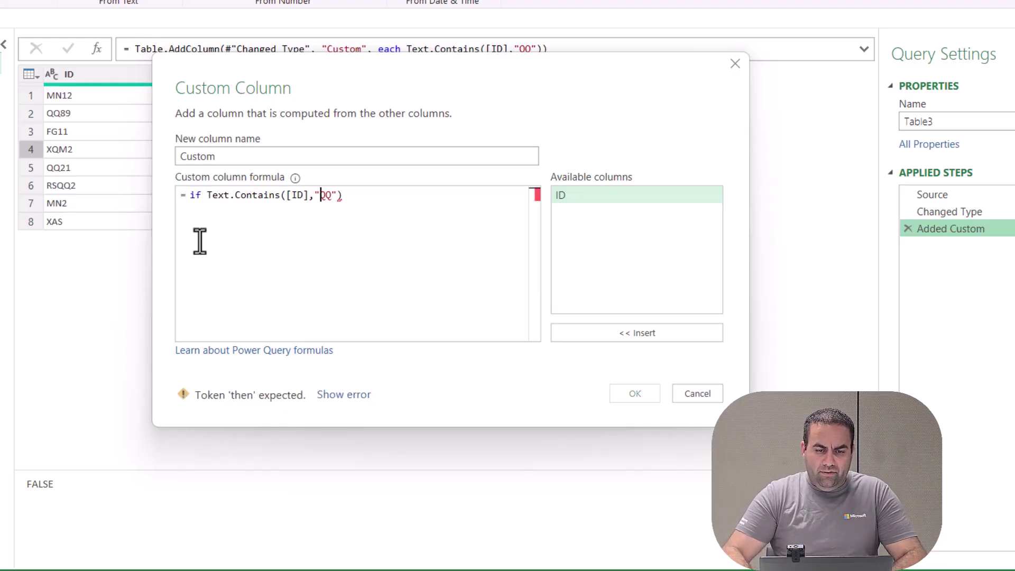
{"action": "key", "text": "End"}
{"action": "type", "text": "then "}
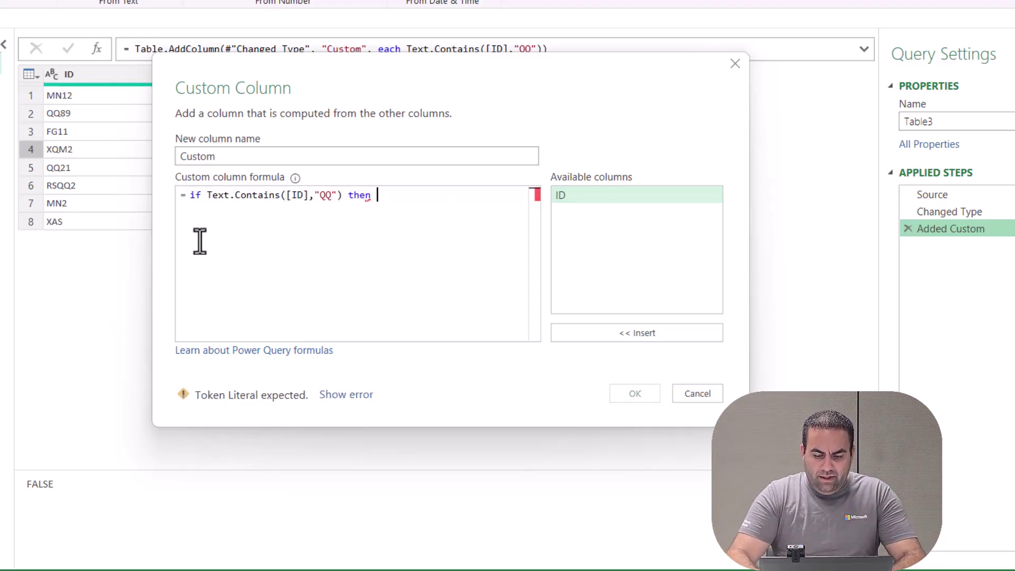
{"action": "type", "text": "null else"}
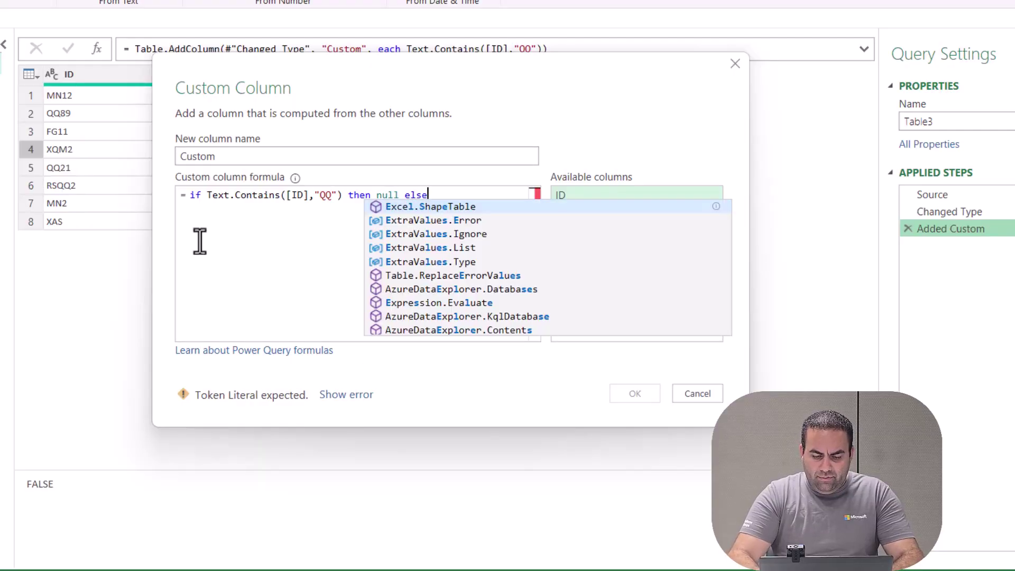
- Finish the else branch with [ID], confirm it, then delete the Added Custom step
{"action": "key", "text": "Escape"}
{"action": "double_click", "coordinate": [604, 195]}
{"action": "left_click", "coordinate": [643, 393]}
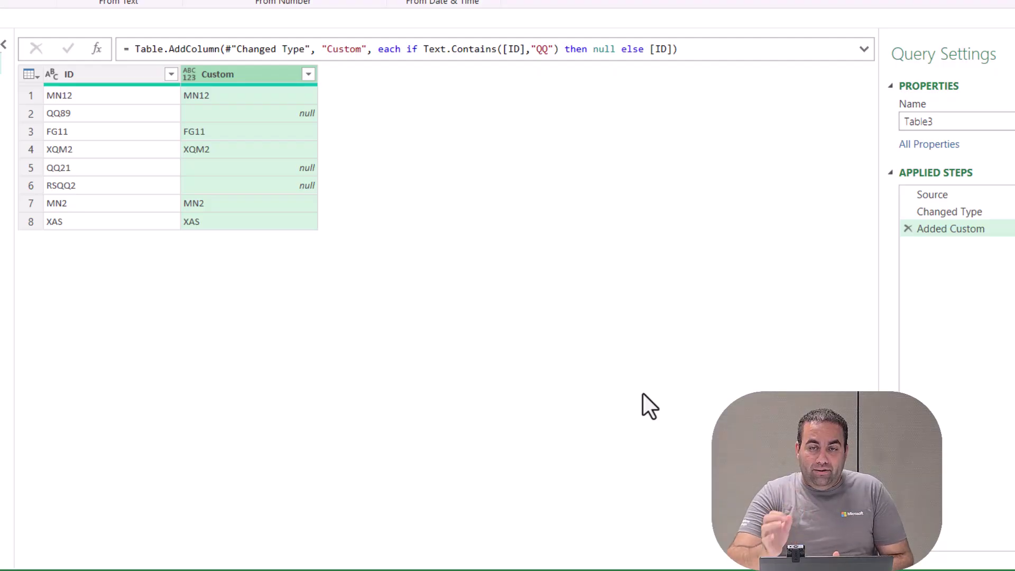
{"action": "left_click", "coordinate": [907, 227]}
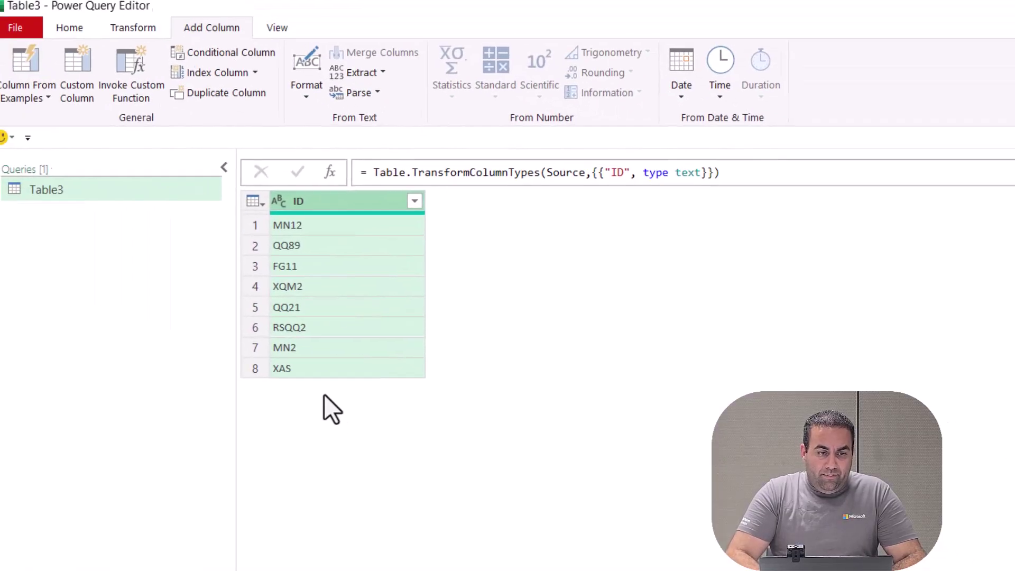
- Replace QQ with -- in the ID column and inspect the Replacer.ReplaceText argument in the formula
{"action": "left_click", "coordinate": [69, 28]}
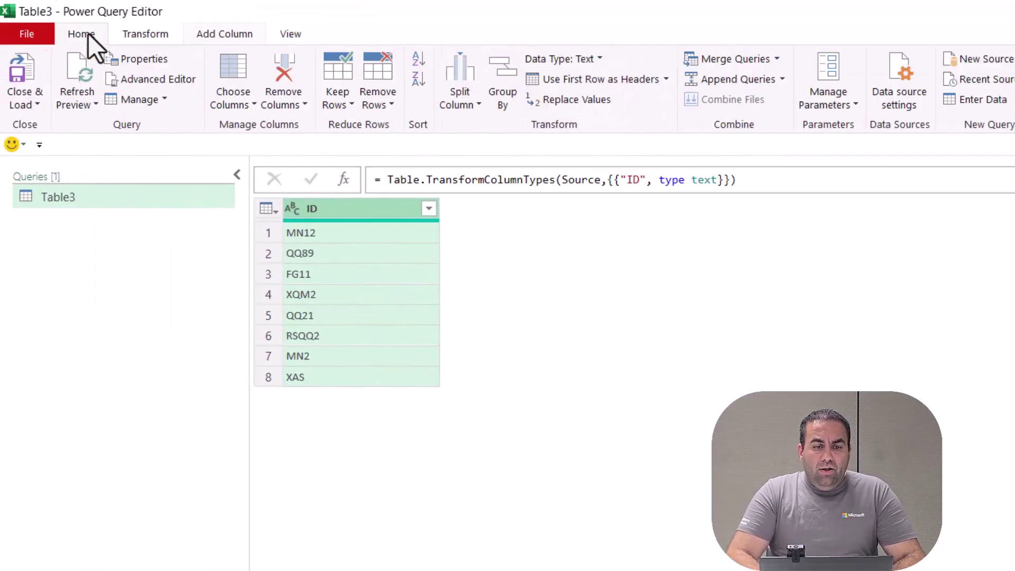
{"action": "left_click", "coordinate": [567, 106]}
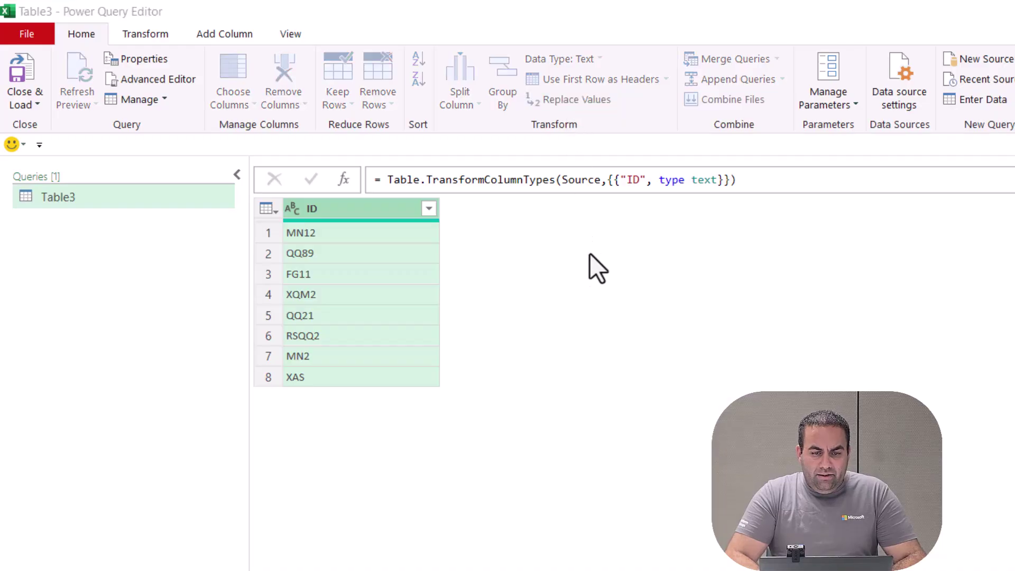
{"action": "type", "text": "QQ"}
{"action": "left_click", "coordinate": [525, 416]}
{"action": "type", "text": "--"}
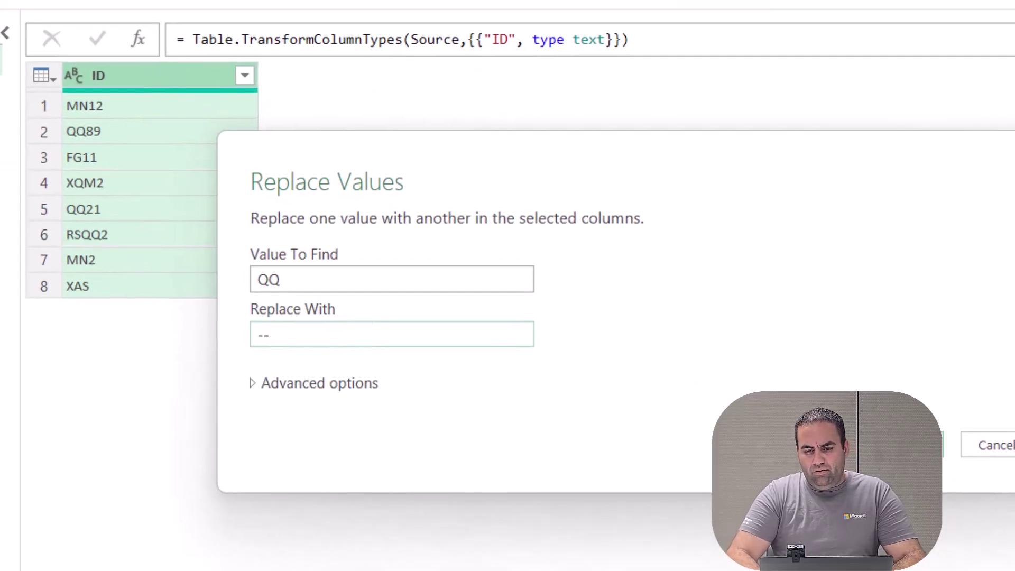
{"action": "left_click", "coordinate": [941, 445]}
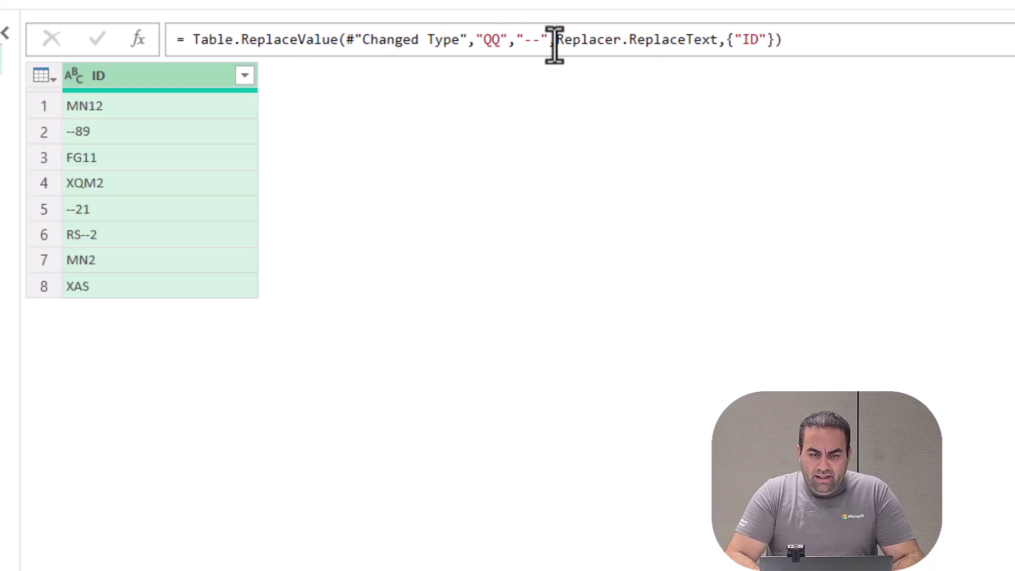
{"action": "left_click_drag", "start_coordinate": [556, 40], "coordinate": [716, 40]}
{"action": "key", "text": "ctrl+c"}
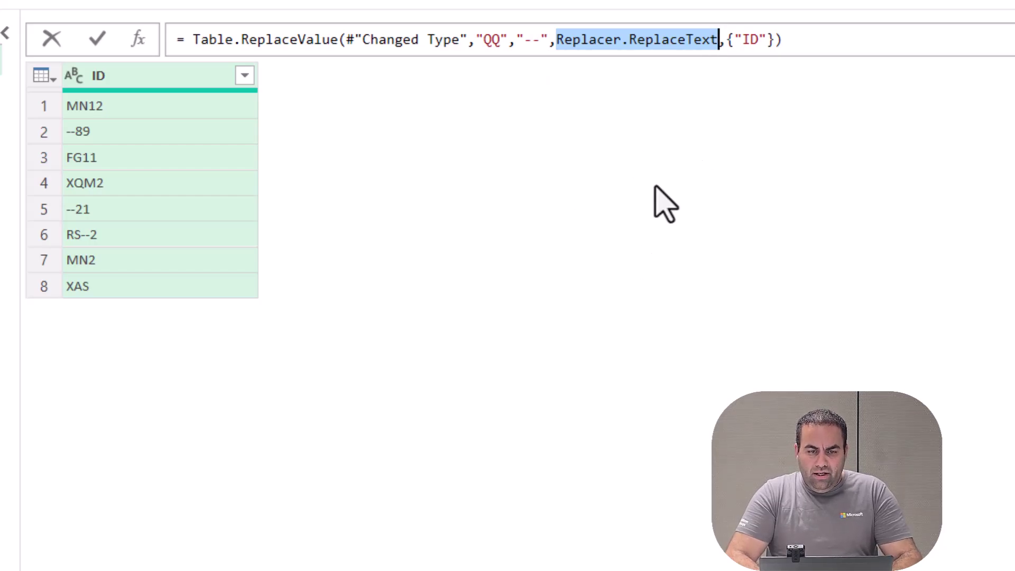
{"action": "left_click", "coordinate": [639, 212]}
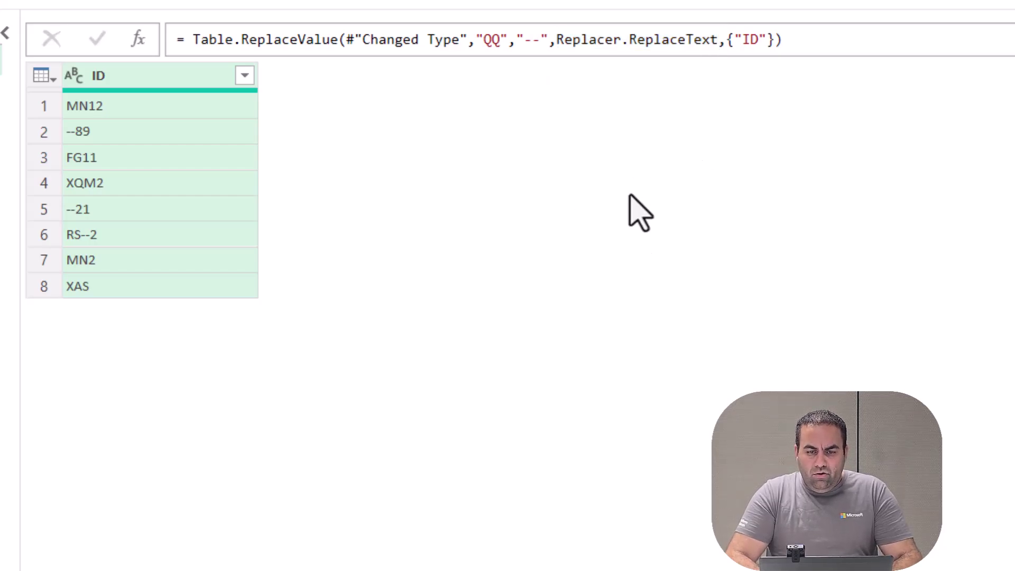
{"action": "left_click", "coordinate": [141, 41]}
{"action": "left_click_drag", "start_coordinate": [342, 39], "coordinate": [192, 41]}
{"action": "key", "text": "ctrl+v"}
{"action": "left_click", "coordinate": [502, 454]}
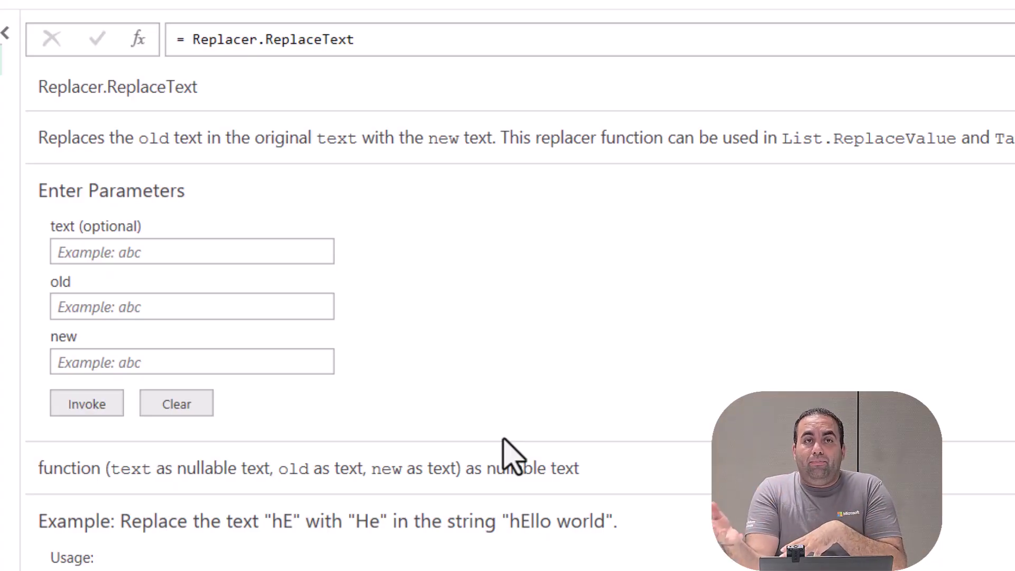
{"action": "left_click", "coordinate": [120, 249]}
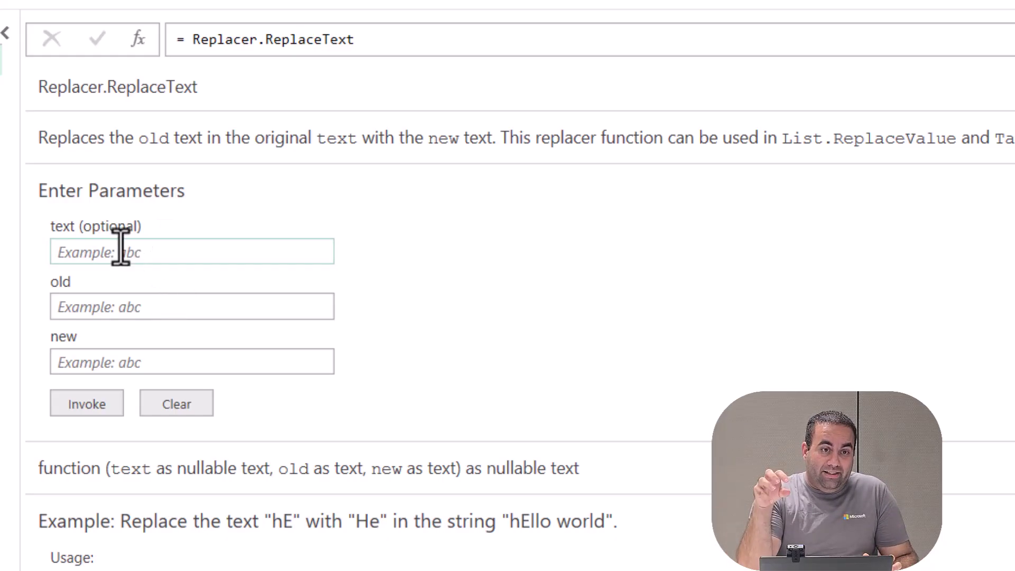
{"action": "left_click", "coordinate": [102, 302]}
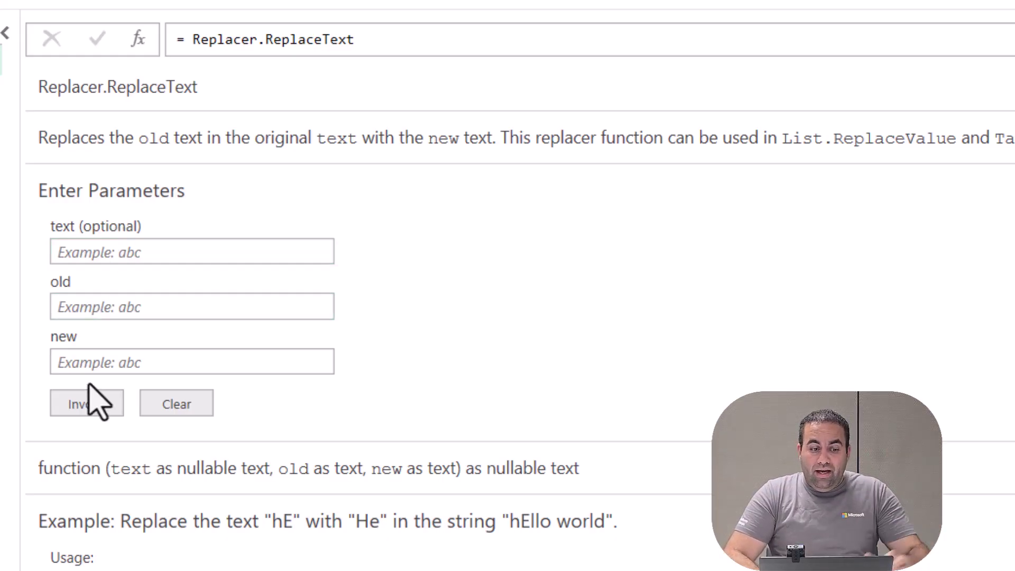
{"action": "left_click", "coordinate": [81, 364]}
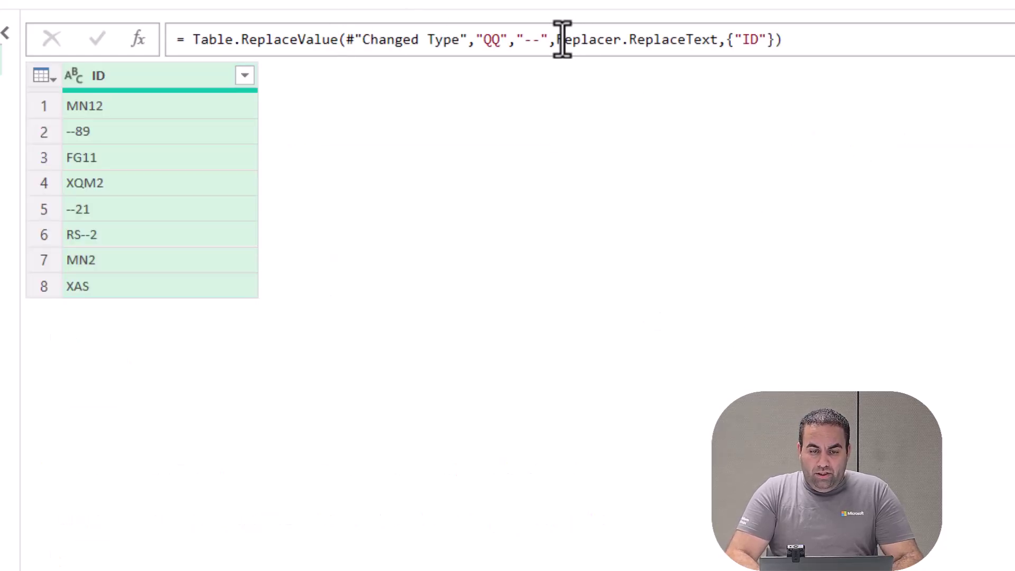
- Swap Replacer.ReplaceText in the formula for a custom (a,b,c)=> function stub
{"action": "left_click", "coordinate": [556, 39]}
{"action": "key", "text": "ctrl+shift+Right"}
{"action": "key", "text": "ctrl+shift+Right"}
{"action": "key", "text": "ctrl+shift+Right"}
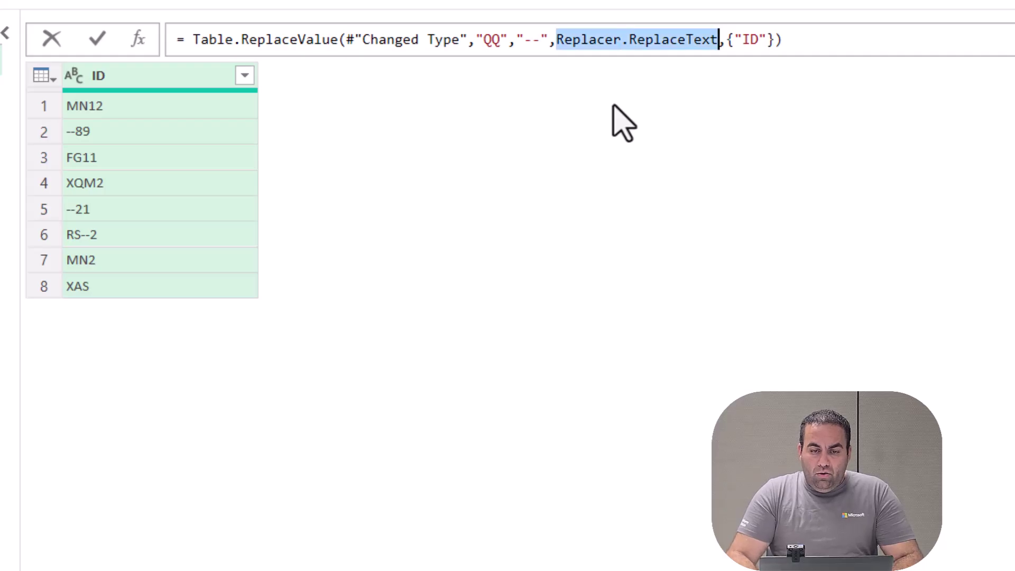
{"action": "key", "text": "BackSpace"}
{"action": "type", "text": "(a,b,"}
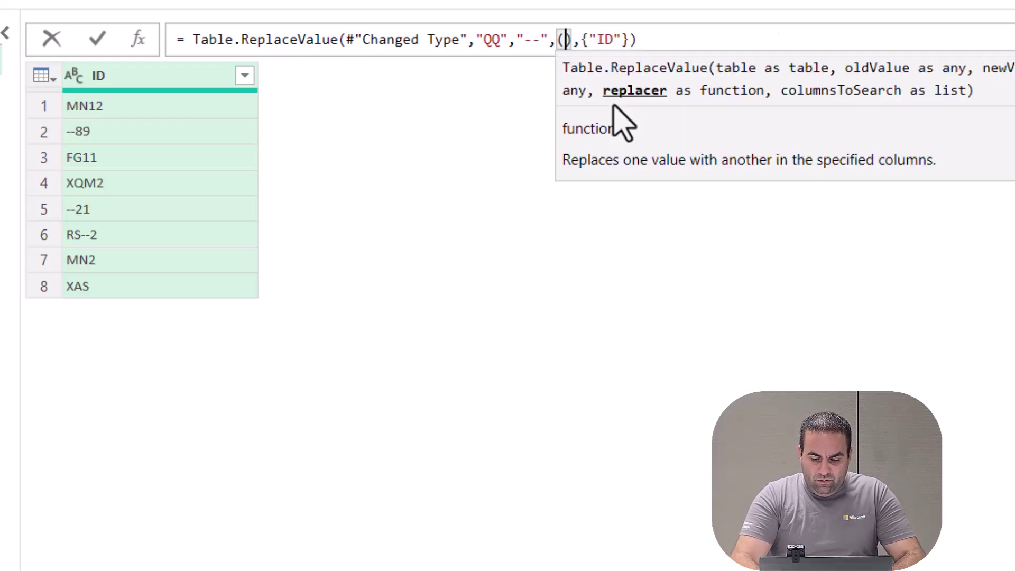
{"action": "type", "text": "c"}
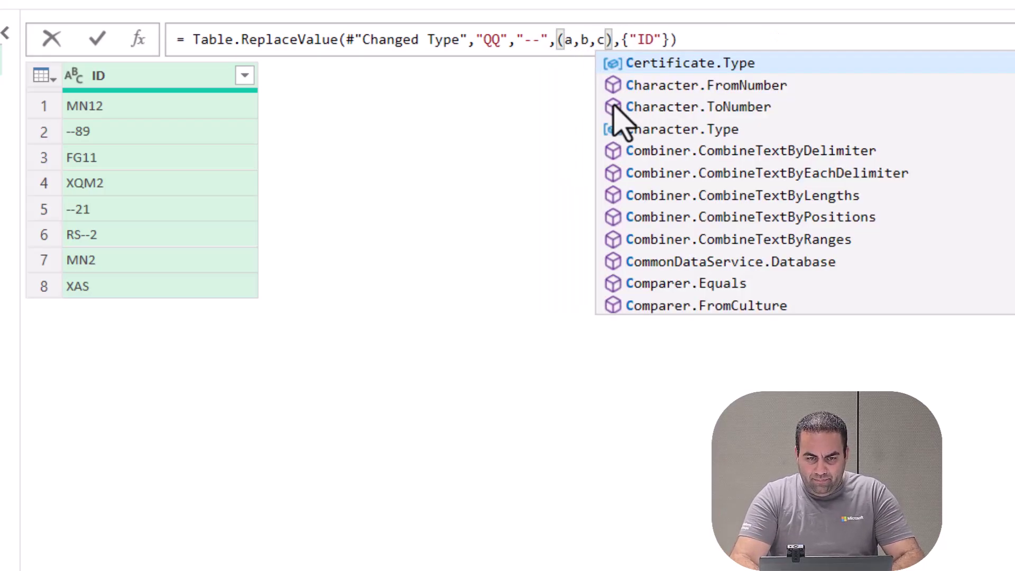
{"action": "key", "text": "Escape"}
{"action": "key", "text": "Right"}
{"action": "type", "text": "=>"}
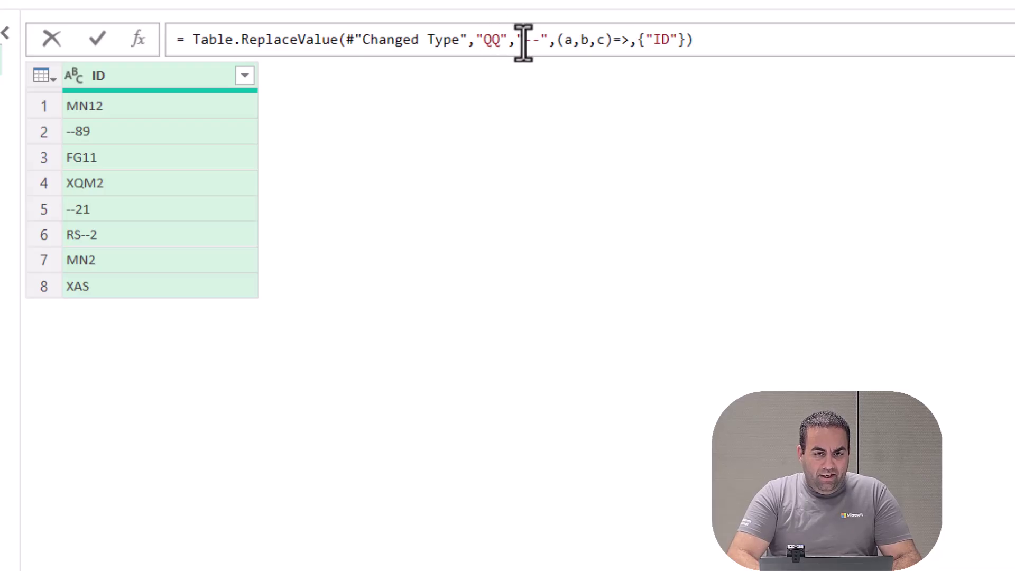
- Change the "--" replacement argument to null and position the cursor after =>
{"action": "left_click", "coordinate": [552, 40]}
{"action": "key", "text": "shift+Left"}
{"action": "key", "text": "shift+Left"}
{"action": "key", "text": "shift+Left"}
{"action": "key", "text": "shift+Left"}
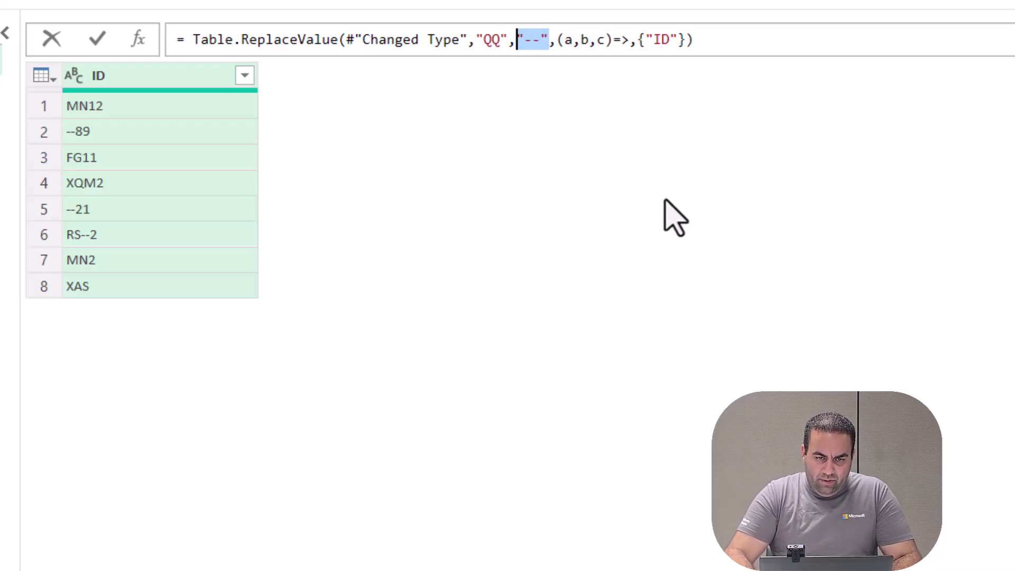
{"action": "type", "text": "null"}
{"action": "key", "text": "Right"}
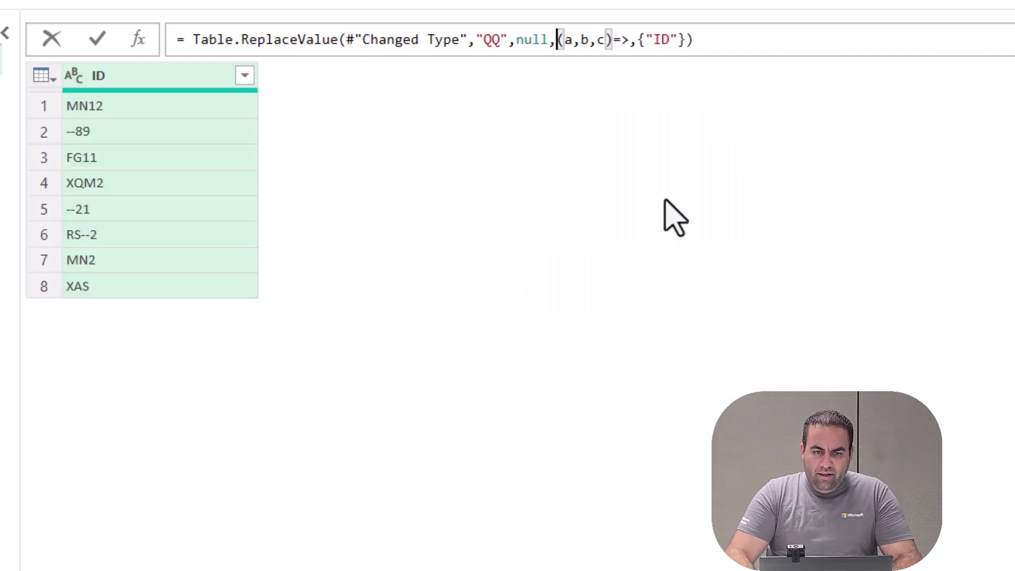
{"action": "key", "text": "Right"}
{"action": "key", "text": "Right"}
{"action": "key", "text": "Right"}
{"action": "key", "text": "Right"}
{"action": "key", "text": "Right"}
{"action": "key", "text": "Right"}
{"action": "key", "text": "Right"}
{"action": "key", "text": "Right"}
{"action": "key", "text": "Right"}
{"action": "key", "text": "Right"}
{"action": "key", "text": "Left"}
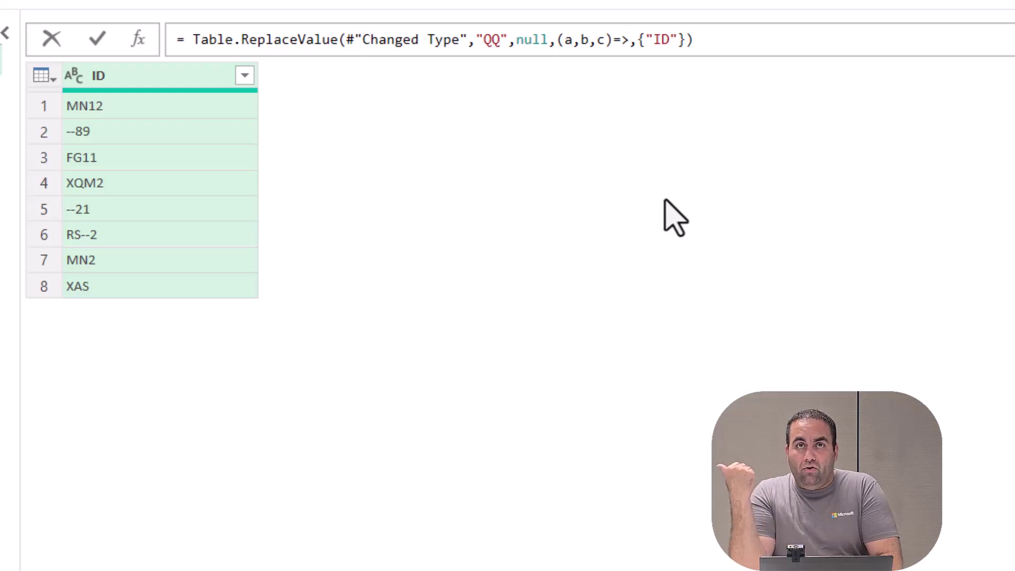
- Complete the replacer body as if Text.Contains(a,b) then null else a, and commit the formula
{"action": "type", "text": "if "}
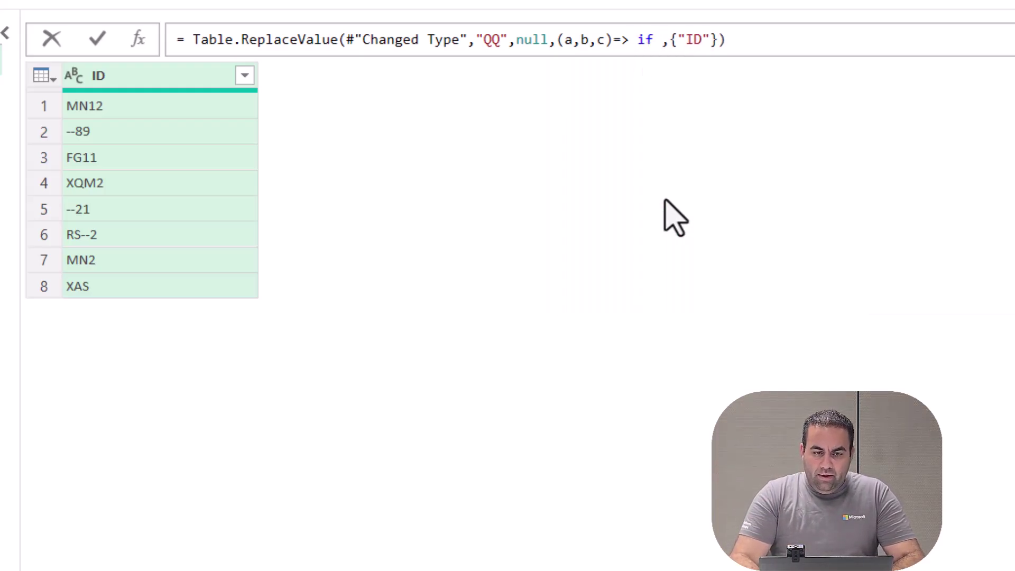
{"action": "type", "text": "textcon"}
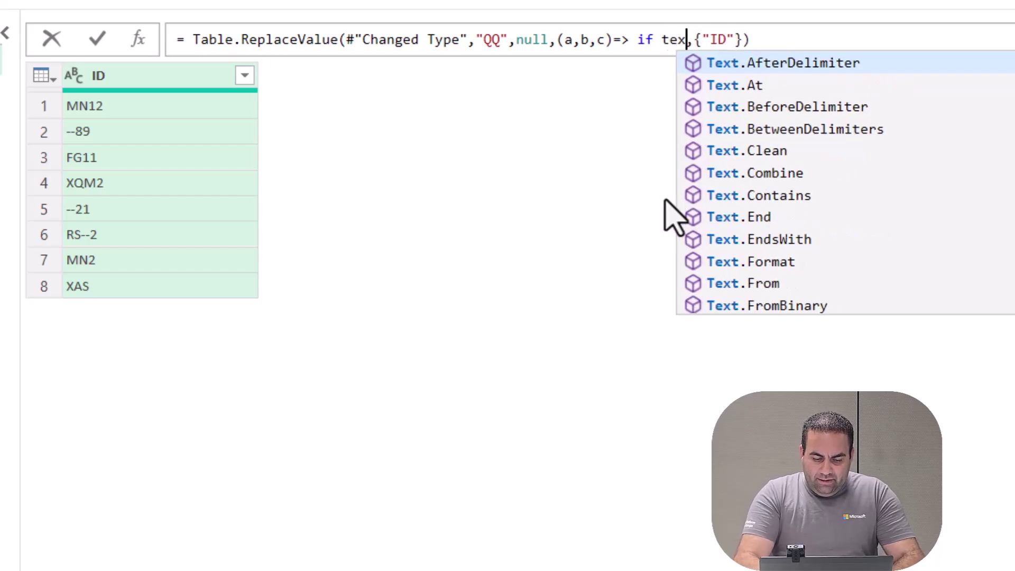
{"action": "key", "text": "Tab"}
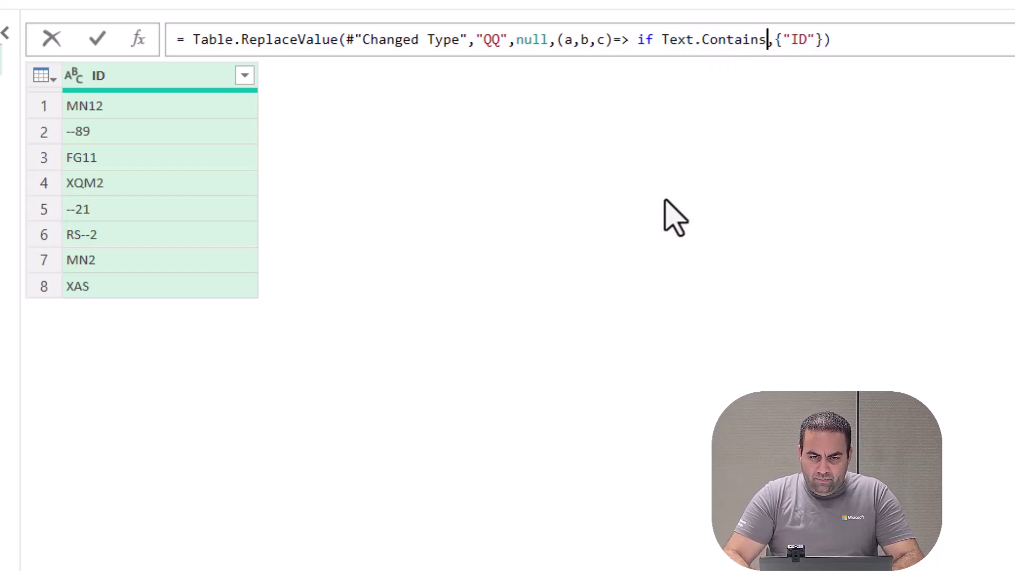
{"action": "type", "text": "("}
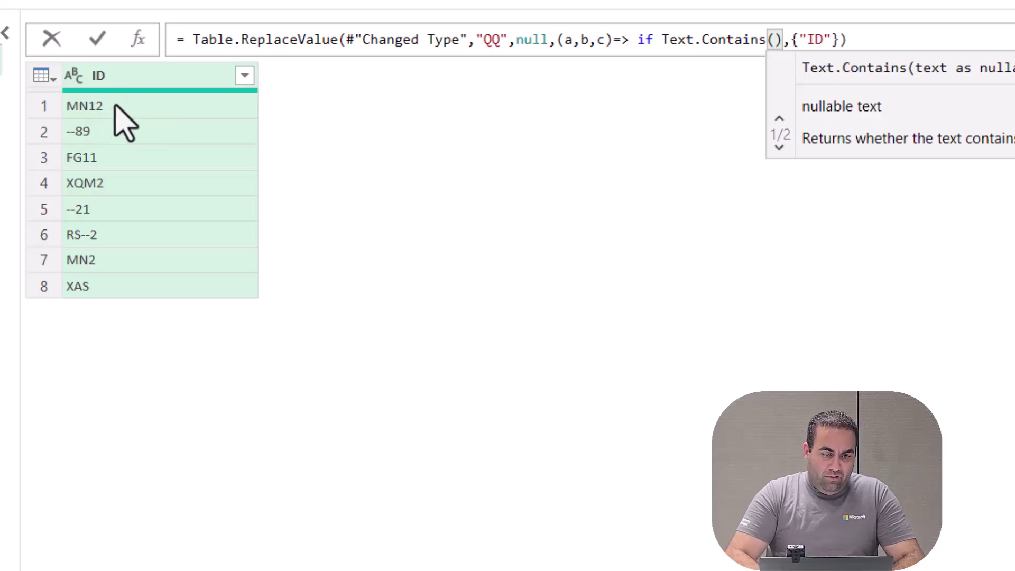
{"action": "type", "text": "a,"}
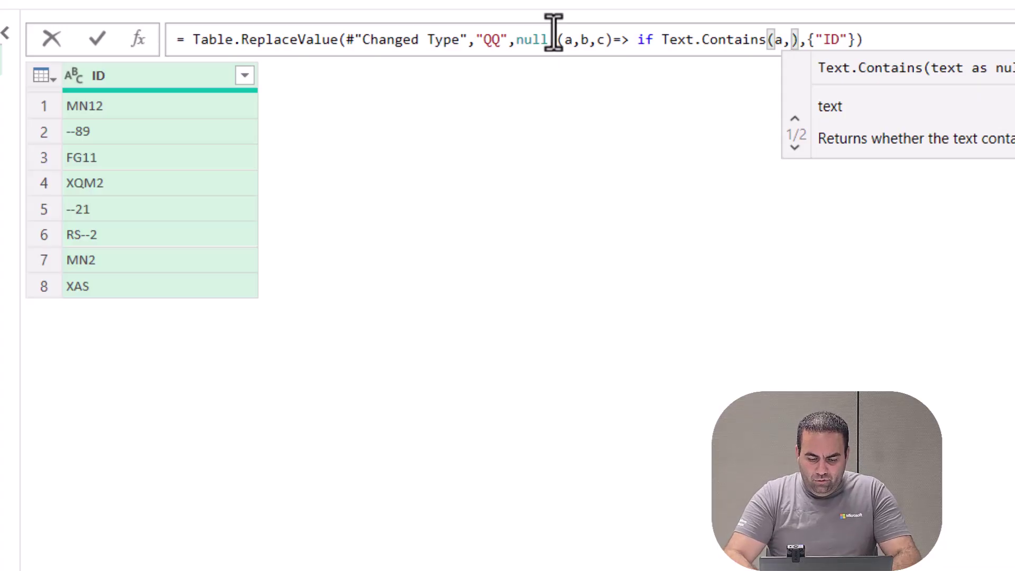
{"action": "type", "text": "b"}
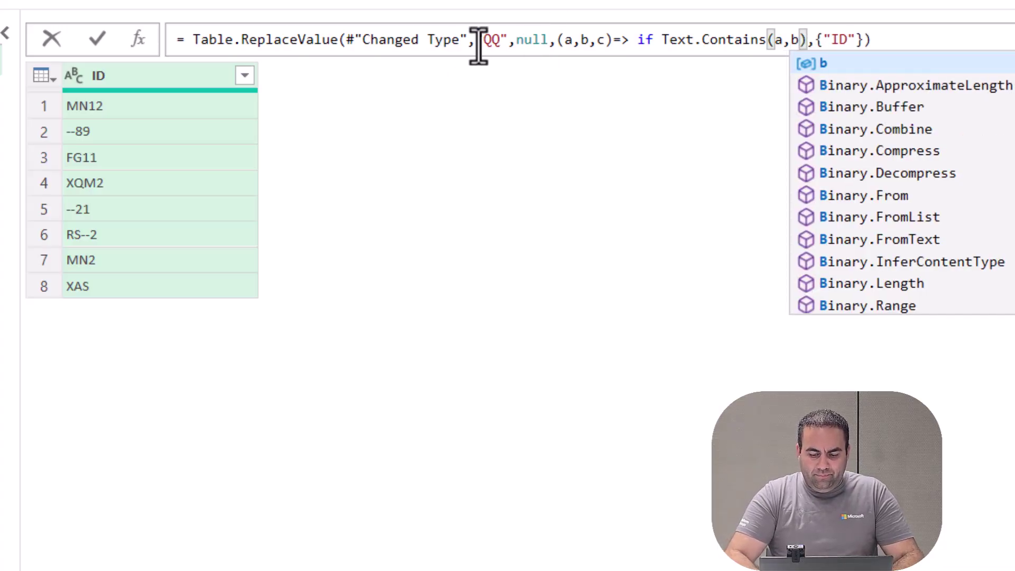
{"action": "type", "text": ")"}
{"action": "type", "text": " then n"}
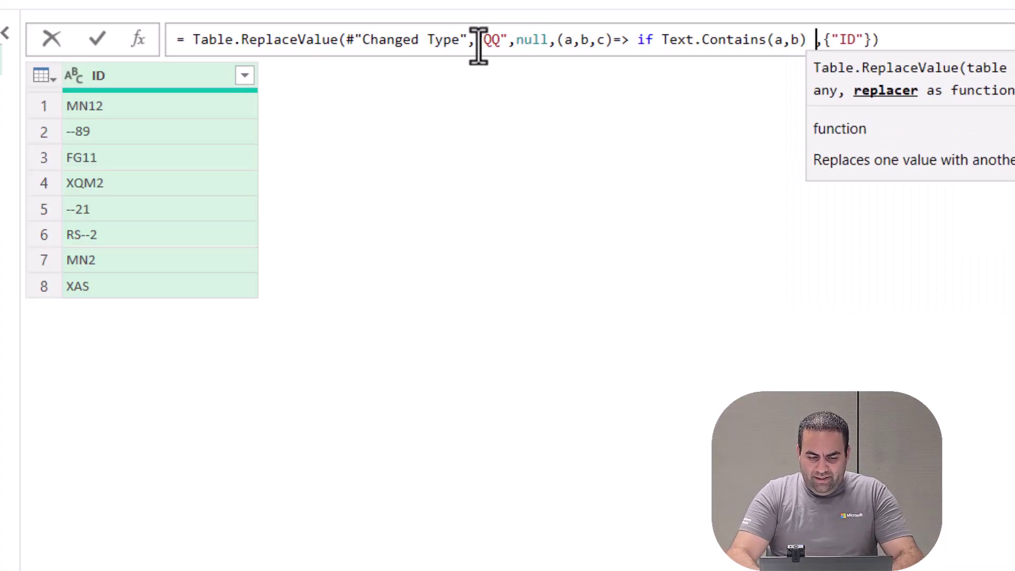
{"action": "type", "text": "ull els"}
{"action": "type", "text": "e "}
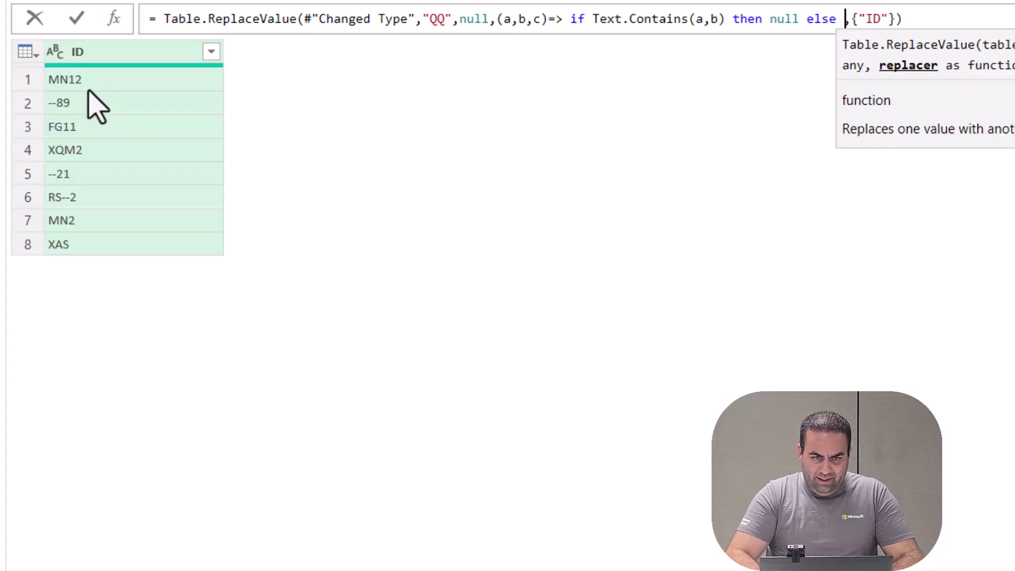
{"action": "type", "text": "a"}
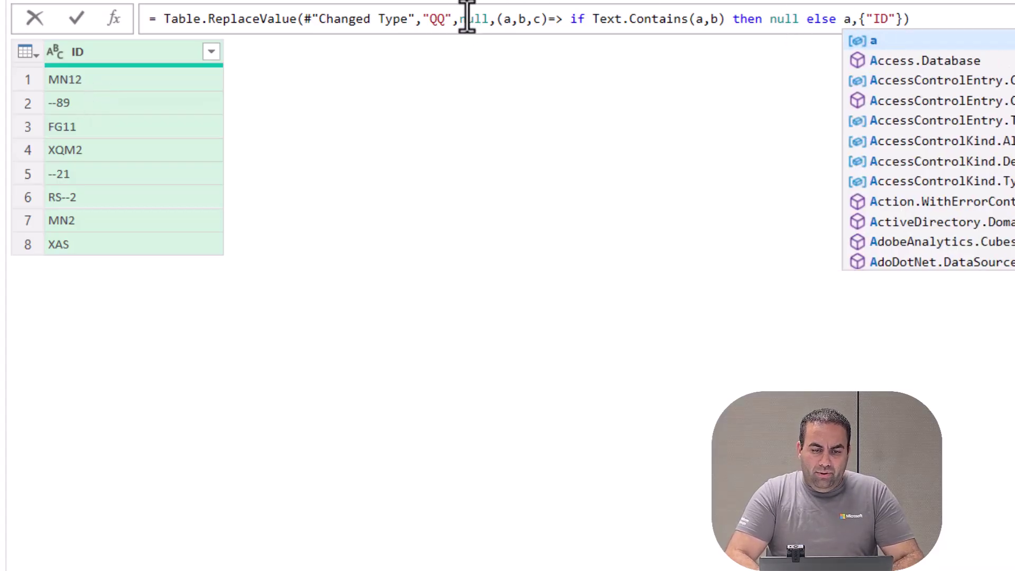
{"action": "key", "text": "Return"}
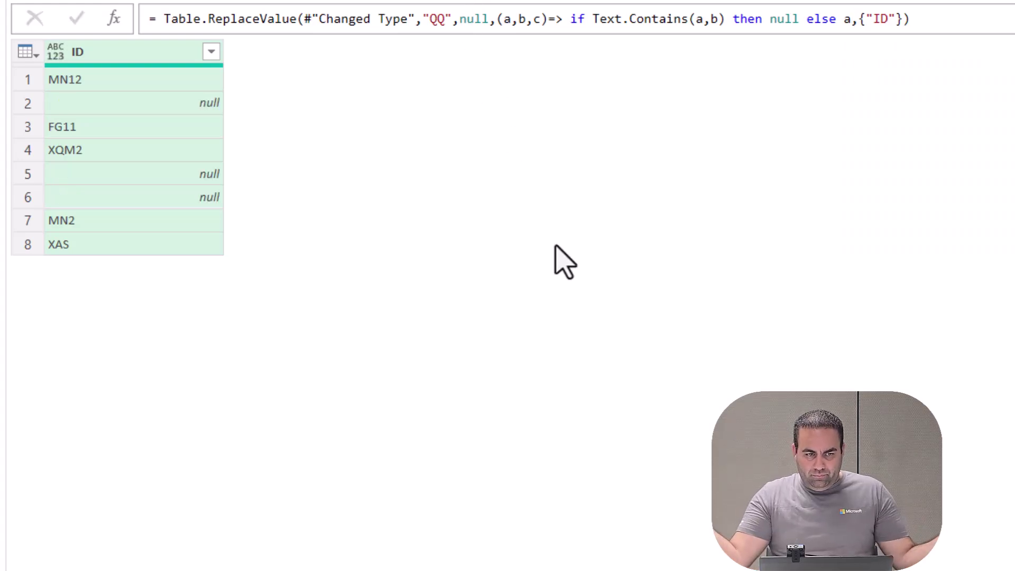